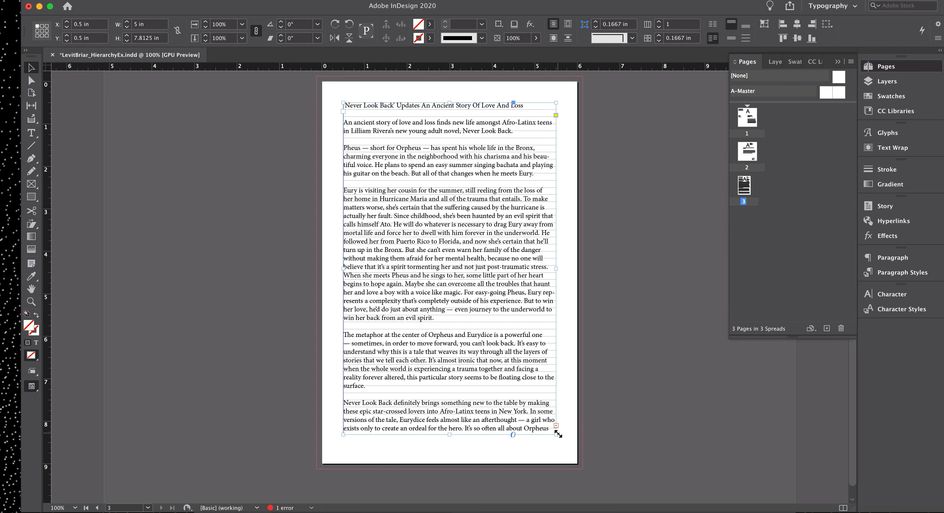
Deselect the text frame on page 3 and show the hidden characters
left_click(31, 79)
left_click(331, 122)
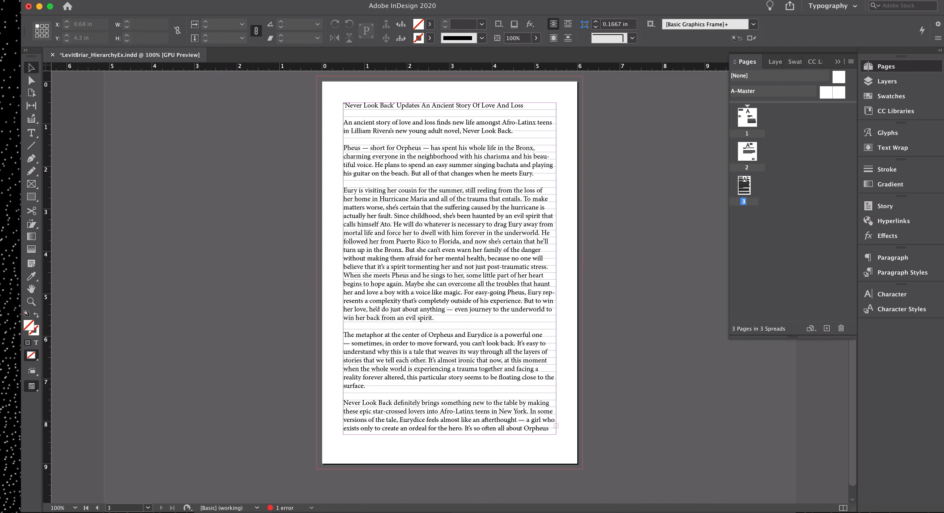
left_click(149, 0)
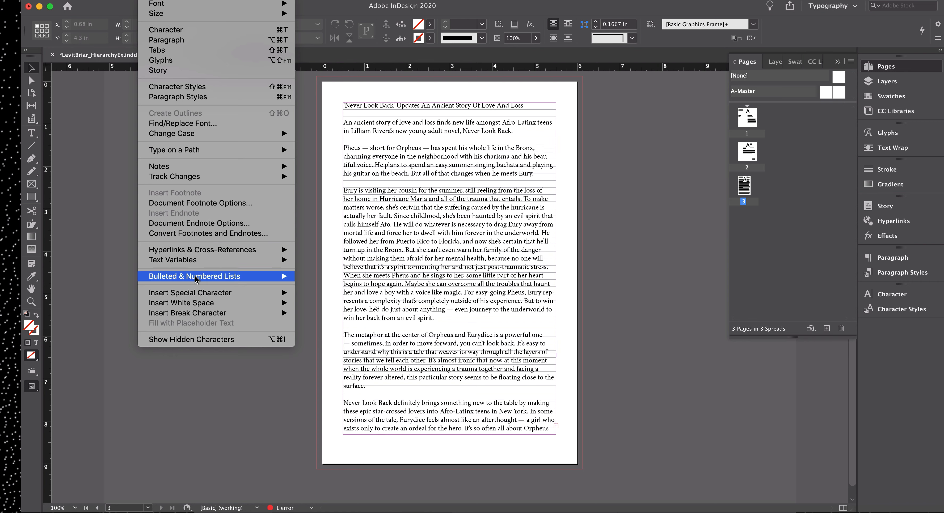
left_click(205, 342)
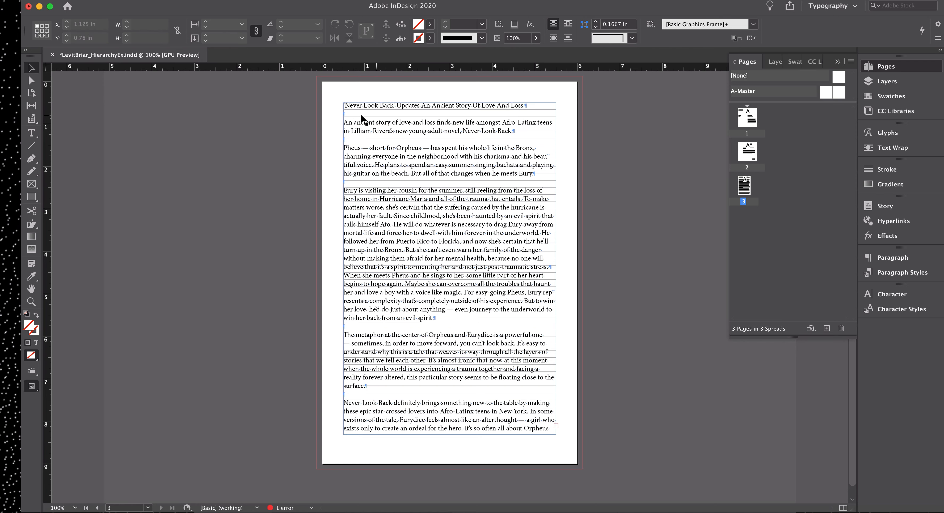
Copy the two paragraph marks after the title line and use them as the Find/Change search text, ^p^p
key("super+equal")
key("super+equal")
scroll(447, 242, "up", 5)
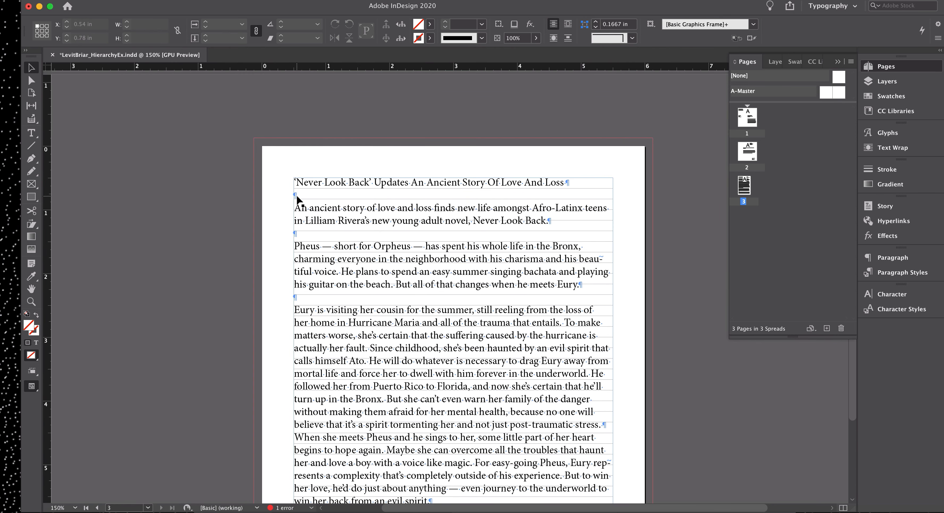
double_click(413, 203)
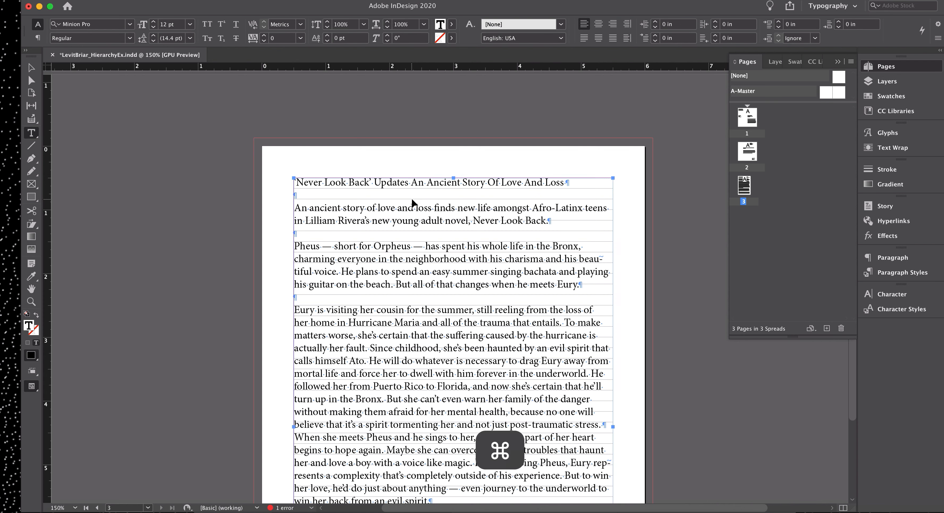
left_click_drag(295, 196, 569, 191)
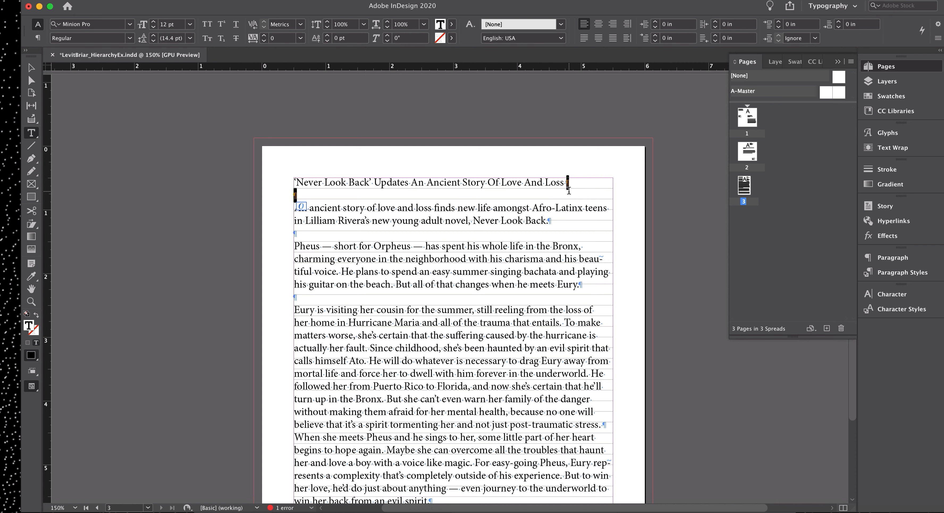
key("super+c")
key("super+f")
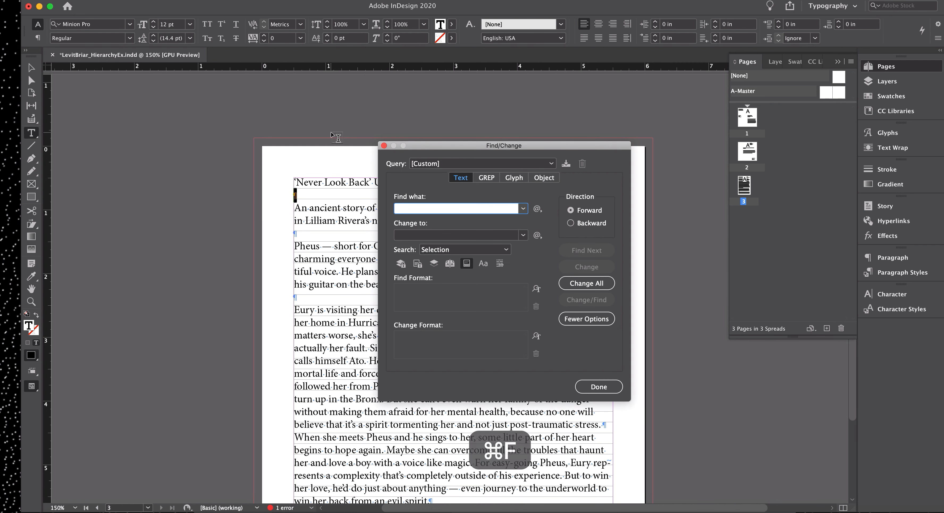
key("super+v")
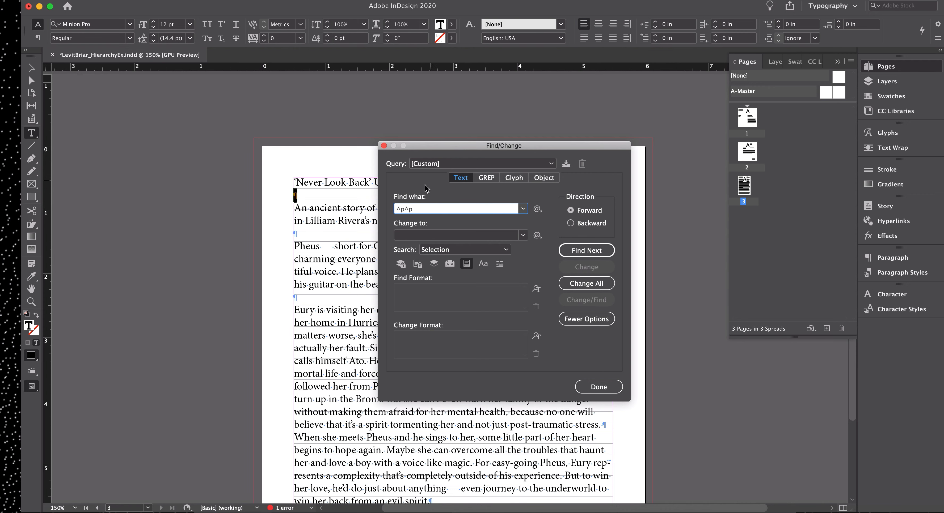
left_click_drag(416, 147, 367, 229)
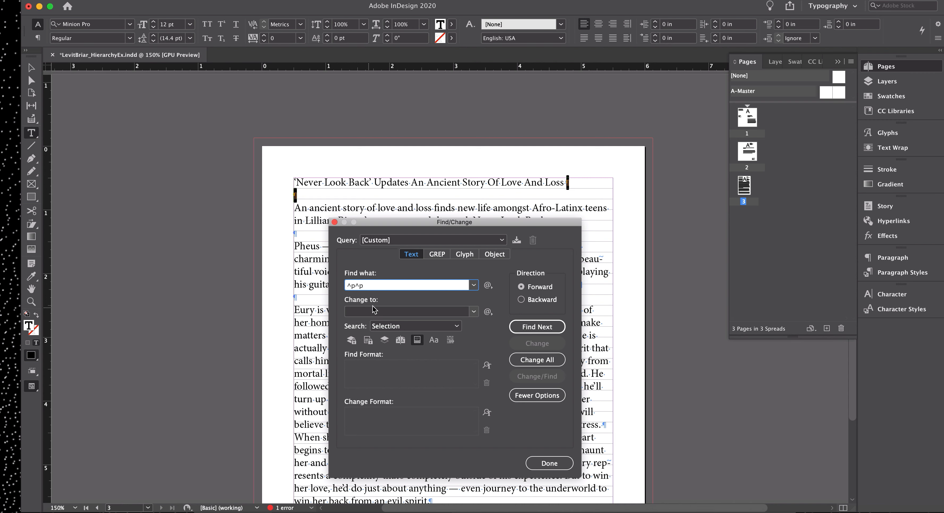
Set the replacement text to ^p and change all double paragraph returns within the selection
left_click(384, 285)
left_click_drag(365, 286, 355, 286)
key("super+c")
left_click(361, 311)
key("super+v")
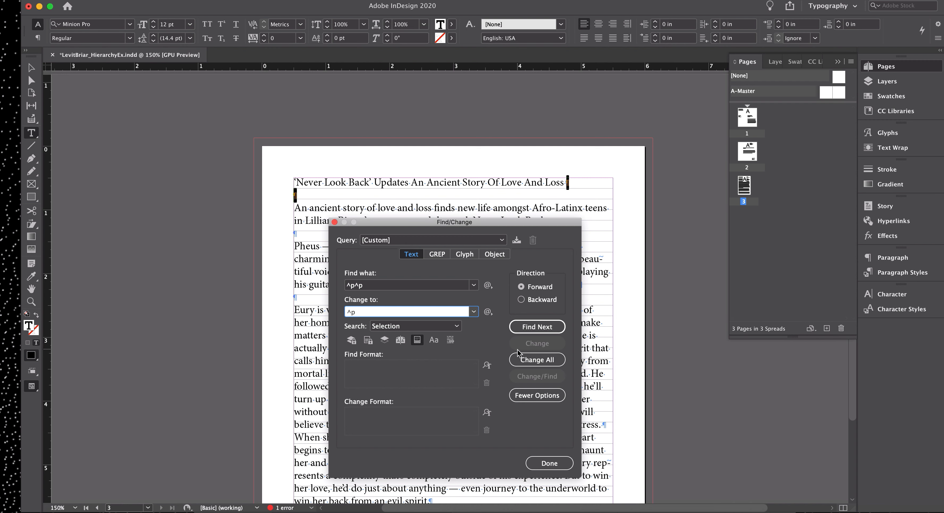
left_click(524, 360)
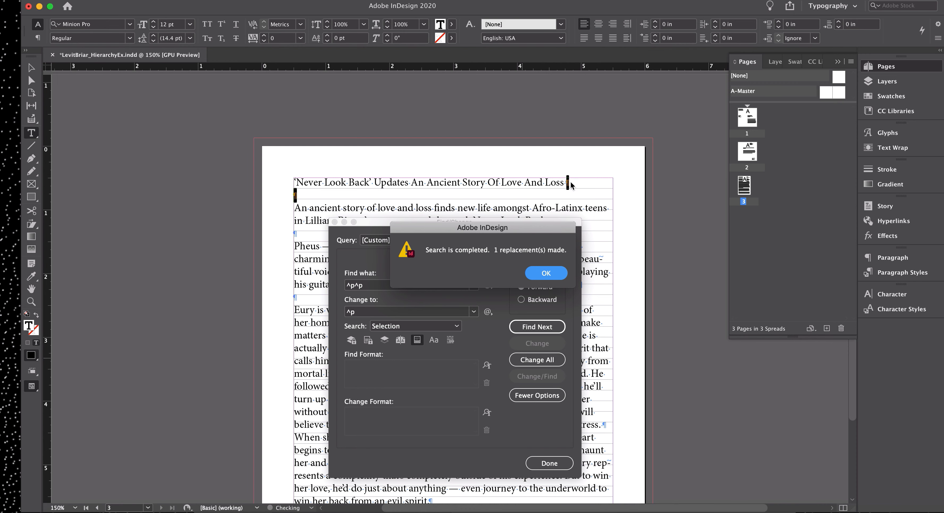
left_click(554, 274)
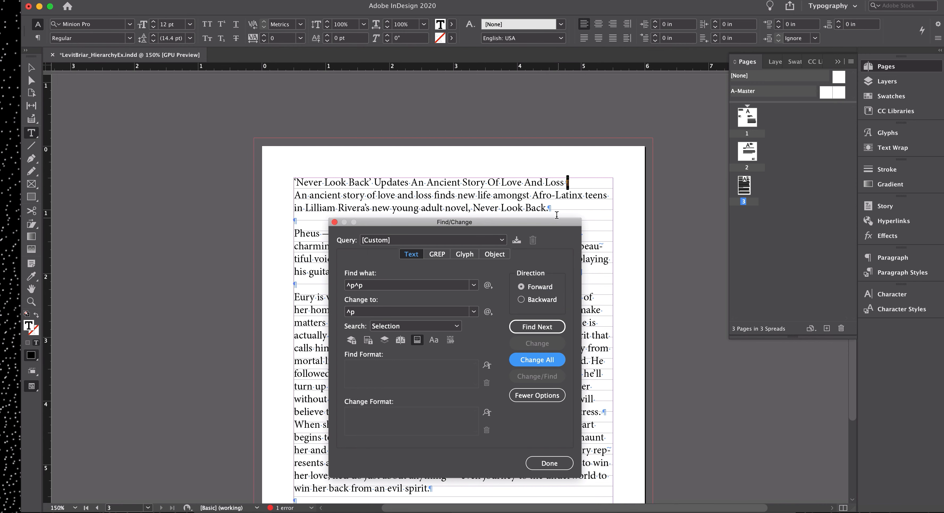
Replace all remaining double paragraph returns with single ones across the whole story, close Find/Change and save the document
left_click_drag(533, 223, 680, 223)
left_click(563, 326)
left_click(543, 311)
left_click(685, 358)
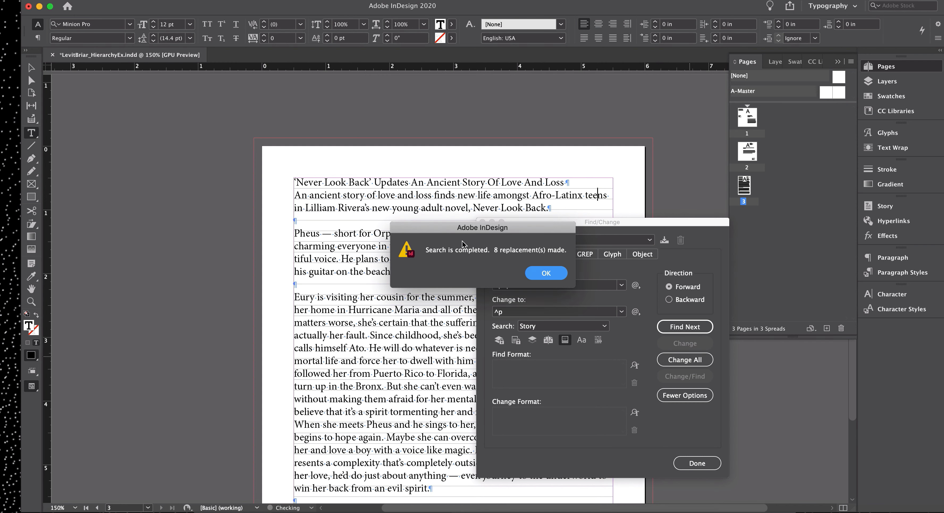
left_click(542, 273)
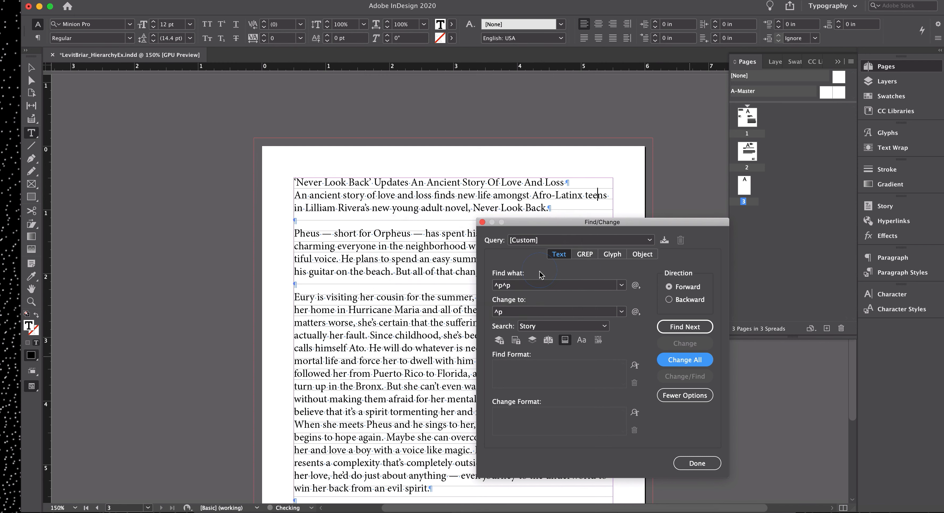
left_click(697, 463)
key("super+s")
Select all the story text and align it to the baseline grid
scroll(612, 367, "down", 5)
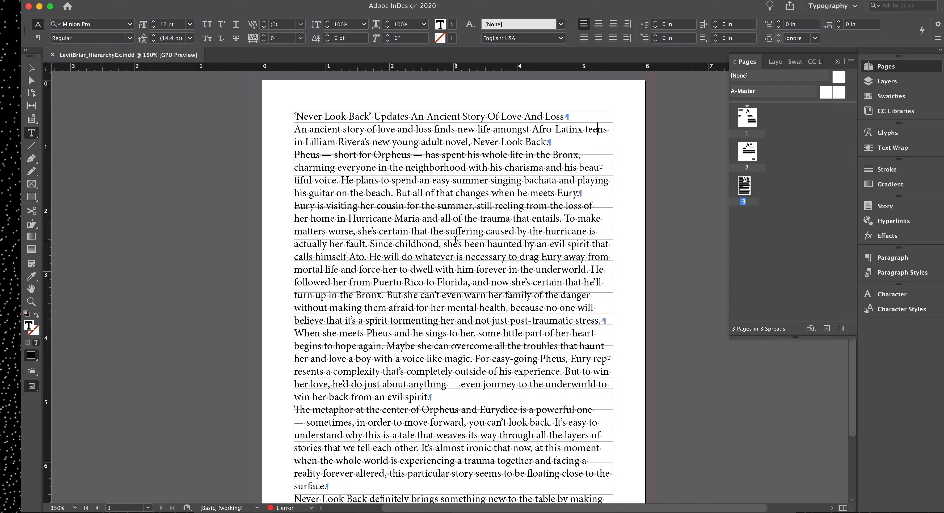
key("super")
key("super+a")
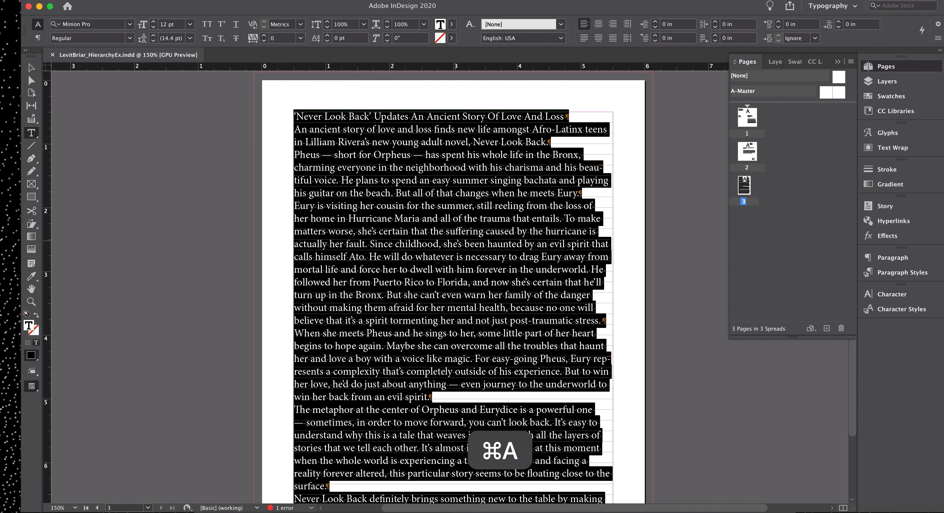
left_click(36, 38)
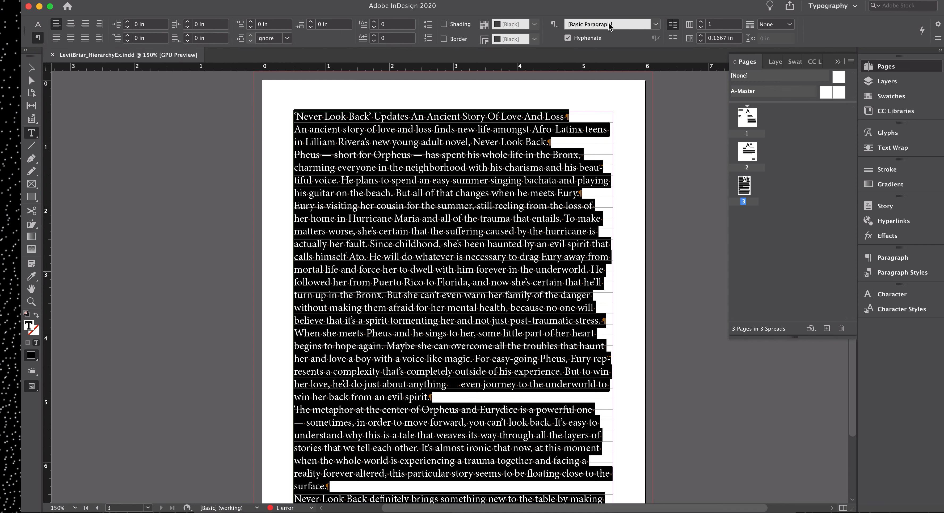
left_click(672, 38)
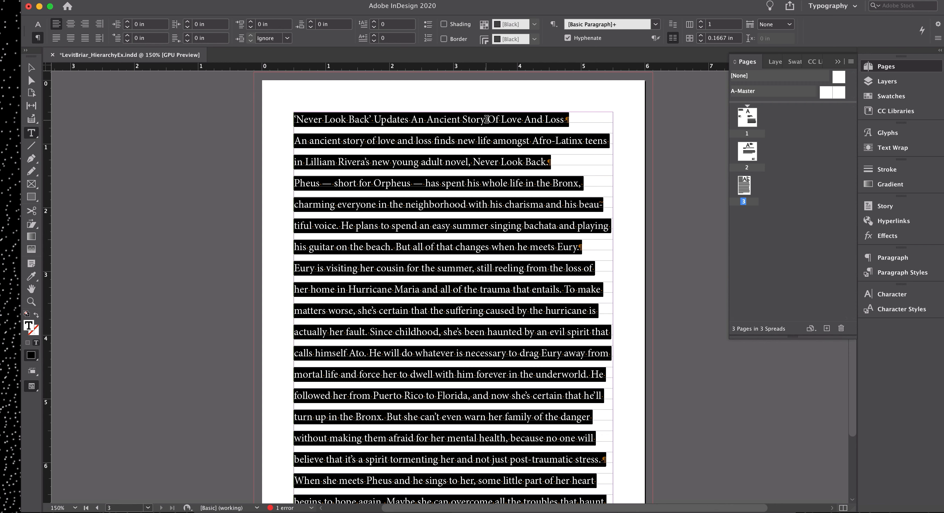
Set all the story text to 10 pt and change its font to Avenir Book
left_click(37, 25)
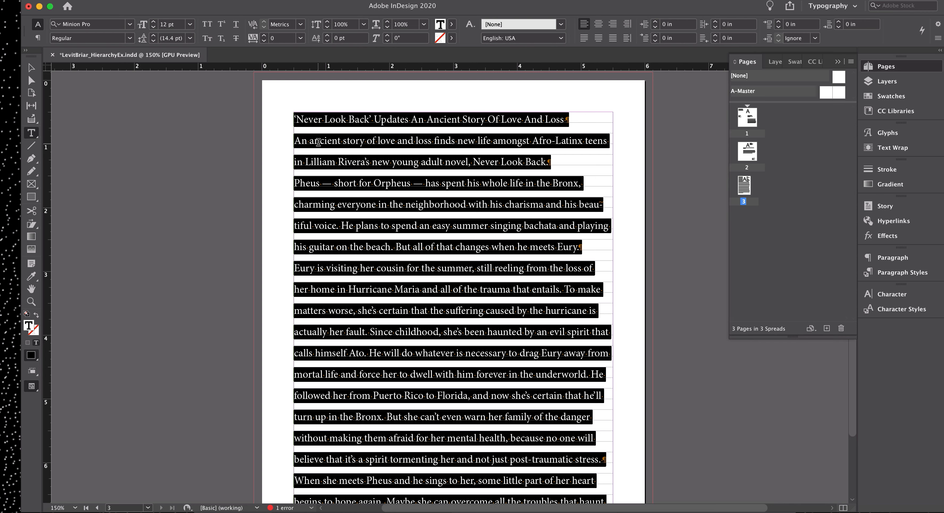
left_click(151, 28)
left_click(152, 28)
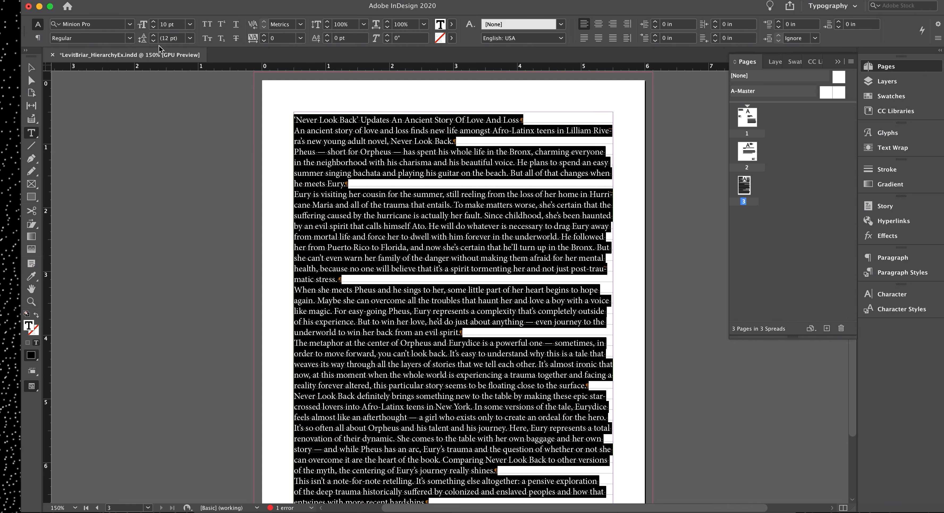
left_click(131, 25)
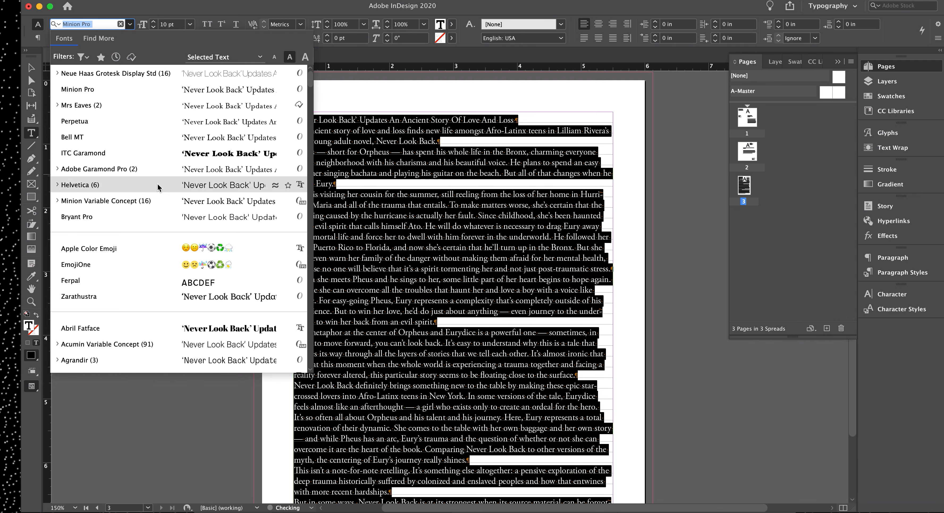
scroll(158, 188, "down", 8)
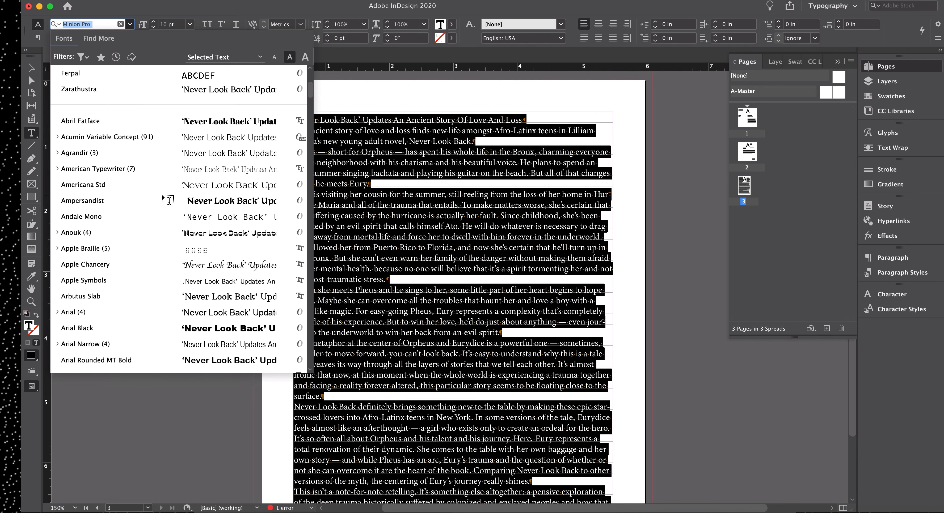
scroll(168, 200, "down", 5)
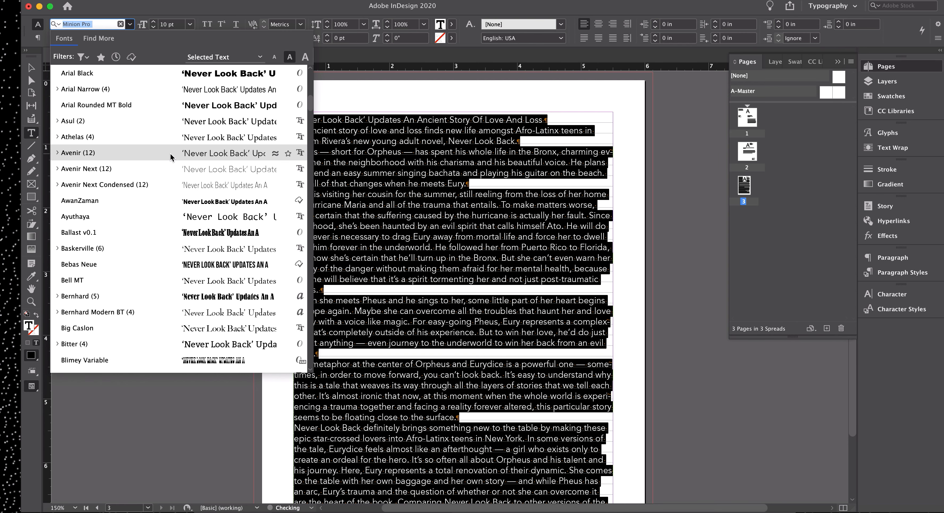
left_click(170, 153)
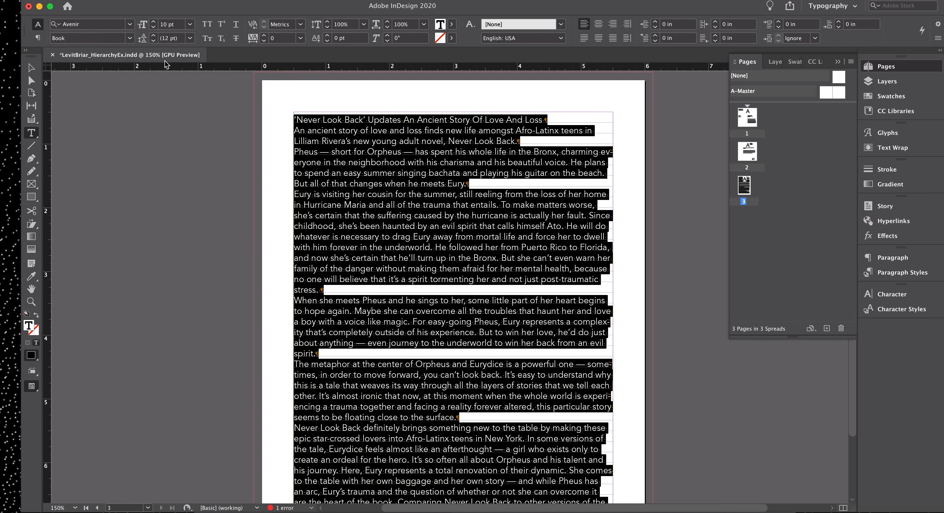
Set the font size of the selected story text to 9.5 pt
left_click(154, 28)
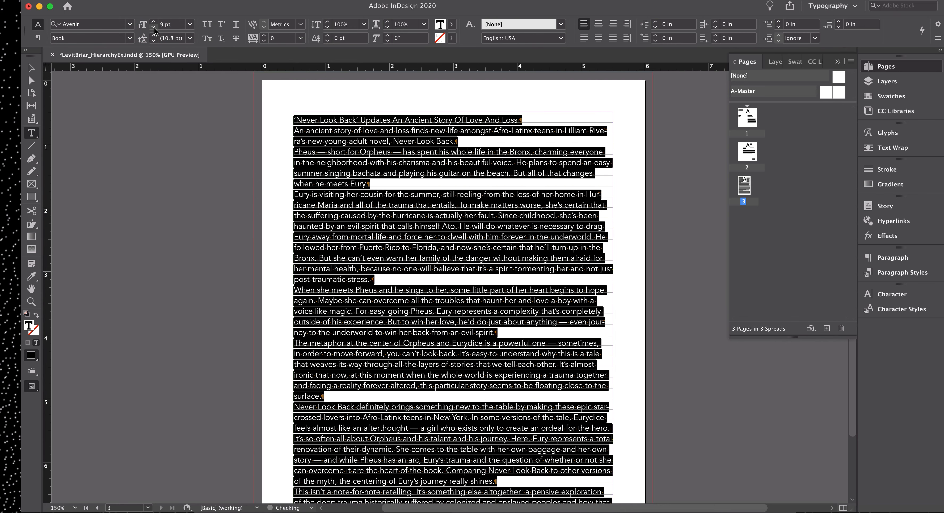
left_click(165, 27)
type(".5")
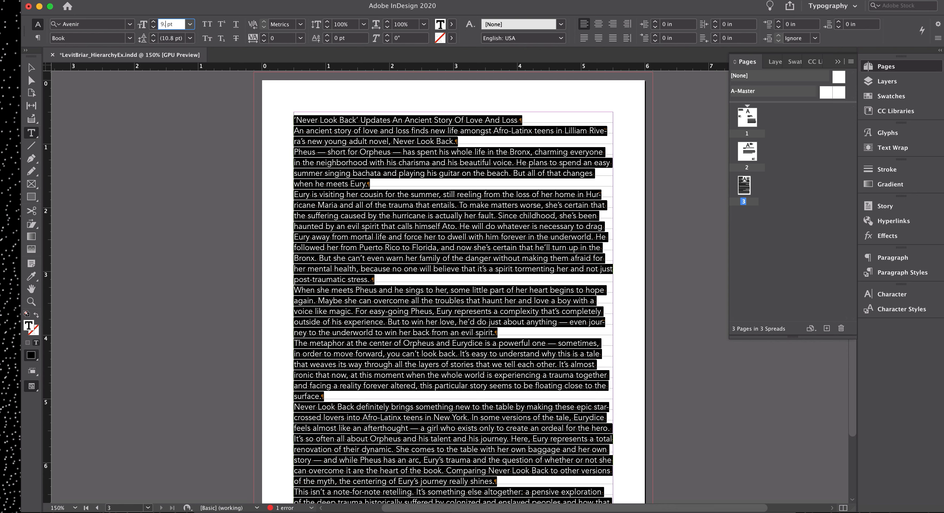
key("Return")
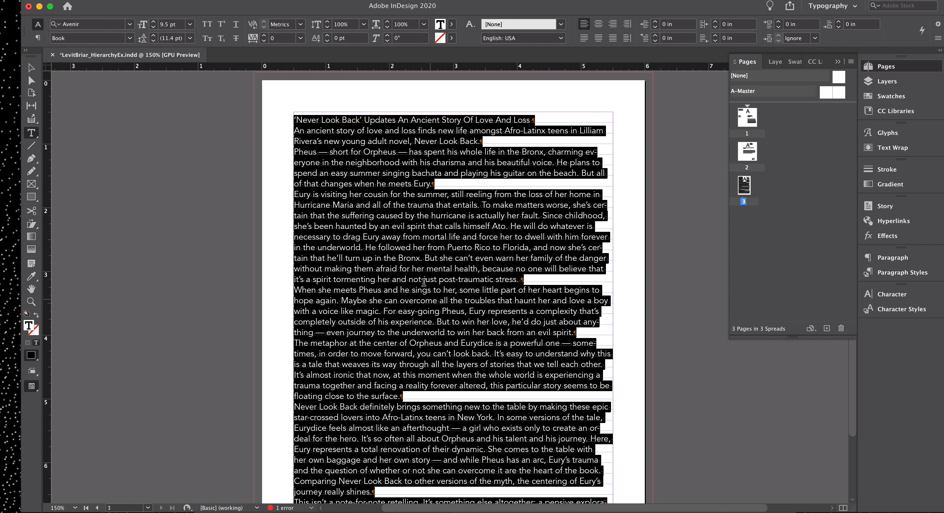
Give all the paragraphs a first line left indent of 0.125 in and save the document
left_click(37, 38)
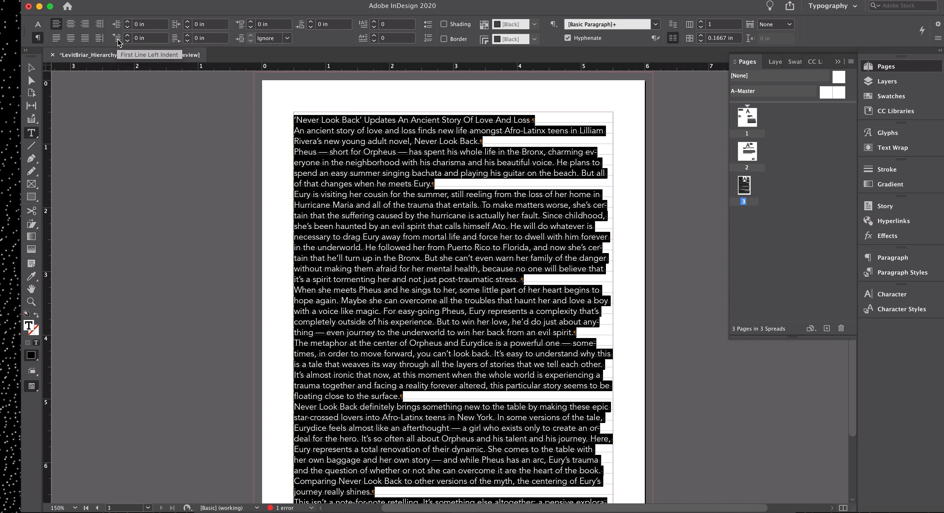
left_click(127, 35)
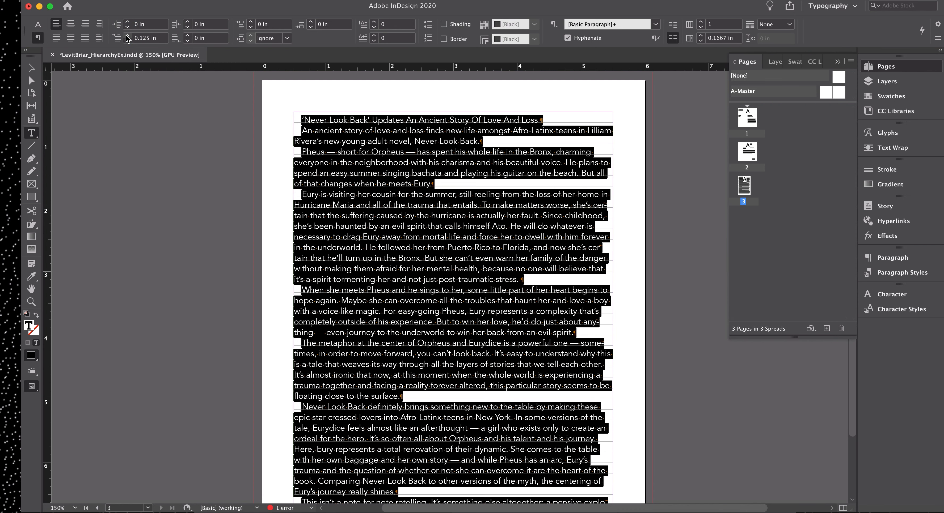
left_click(376, 191)
key("super+s")
Create a paragraph style named Body Indent from all the formatted story text and review its basic character formats
key("super+a")
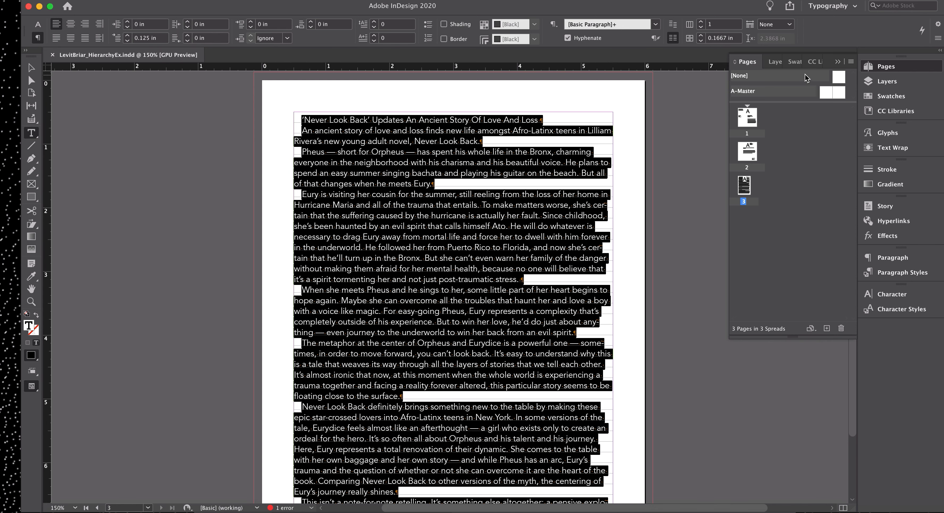
left_click(893, 275)
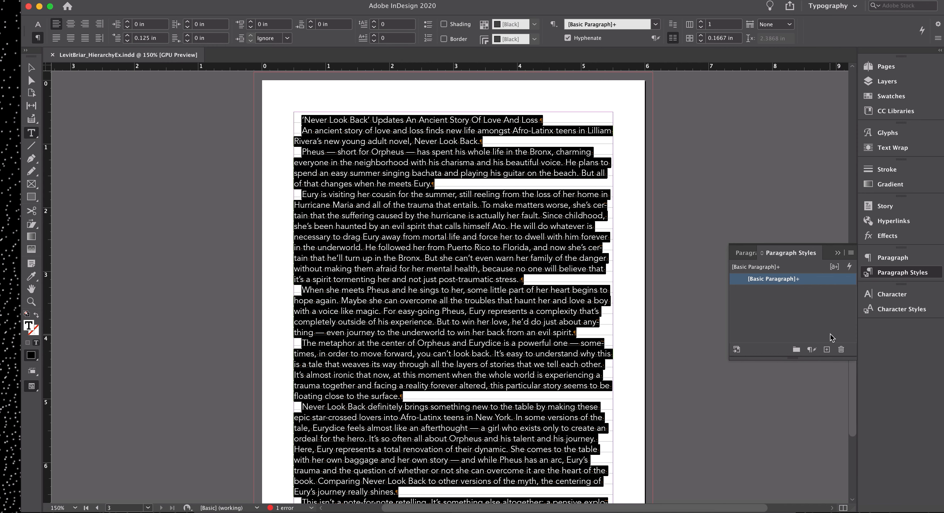
left_click(826, 350)
left_click_drag(747, 30, 475, 62)
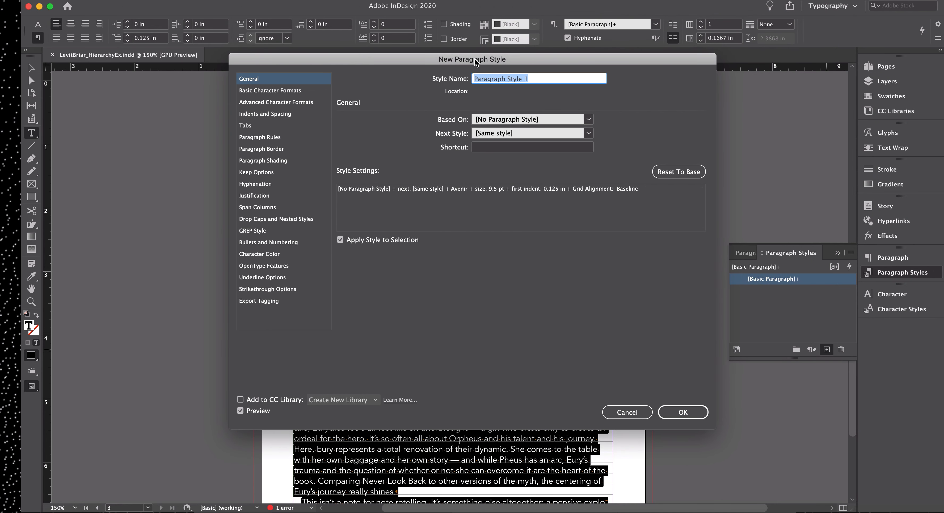
key("shift")
type("Bod")
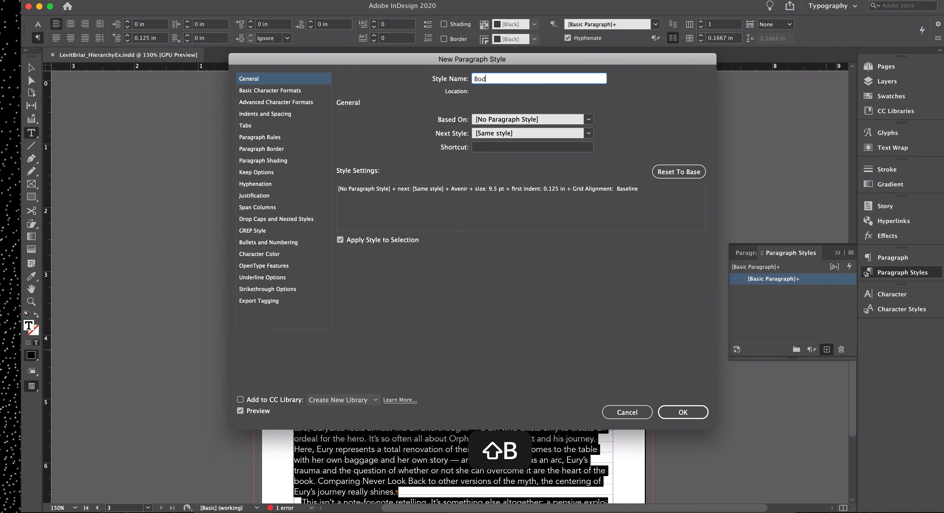
type("y Indent")
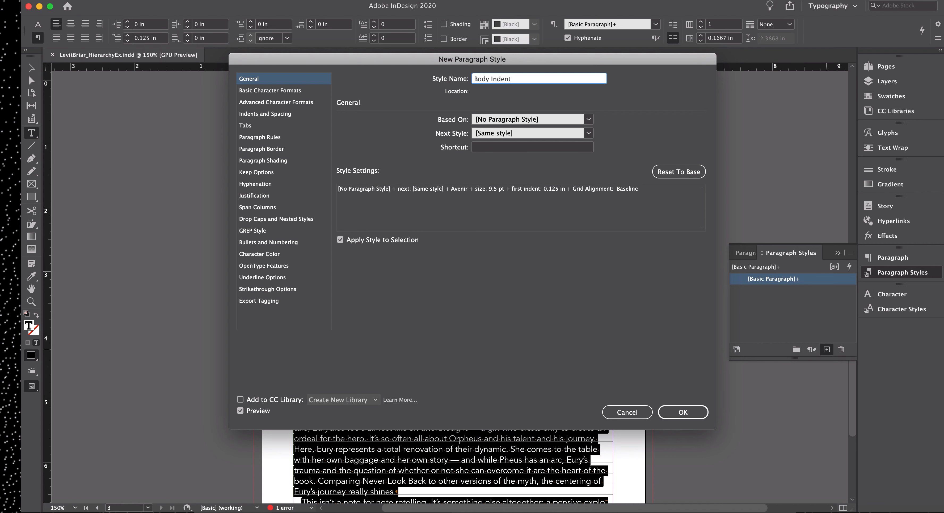
left_click(265, 84)
left_click(266, 90)
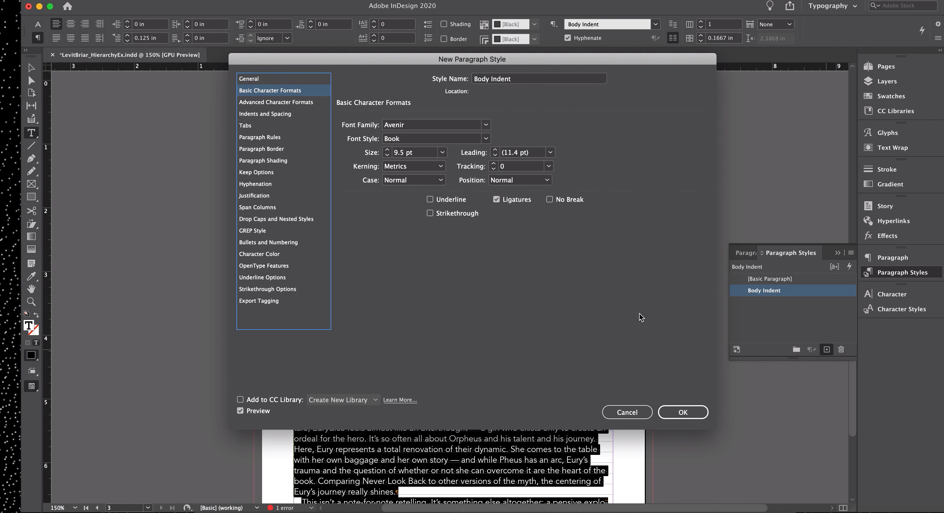
left_click(677, 418)
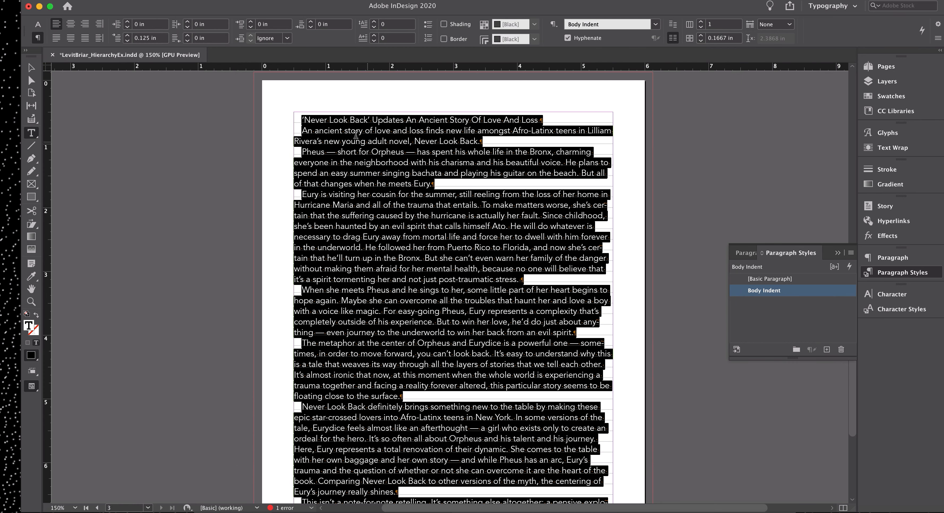
Set the first line left indent of the opening body paragraph, "An ancient story of love and loss", to 0 in
left_click(355, 135)
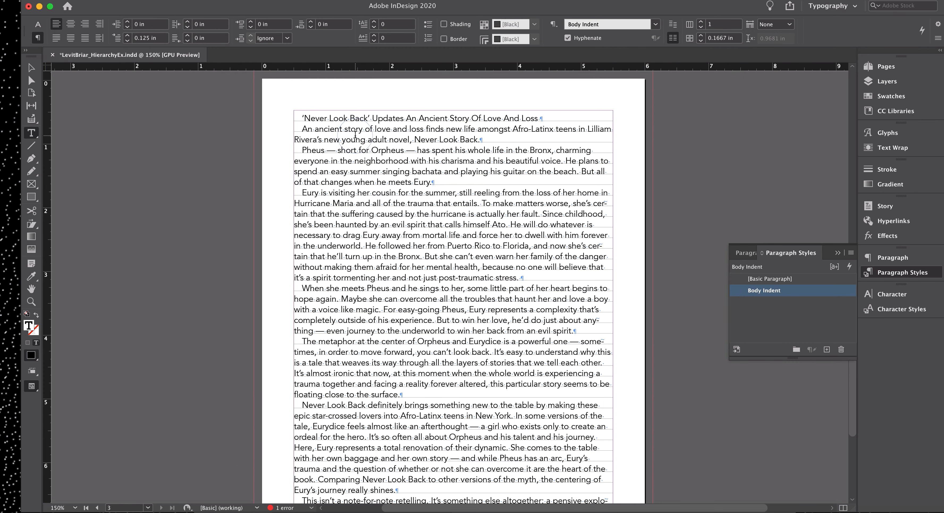
left_click(309, 128)
scroll(315, 129, "down", 1)
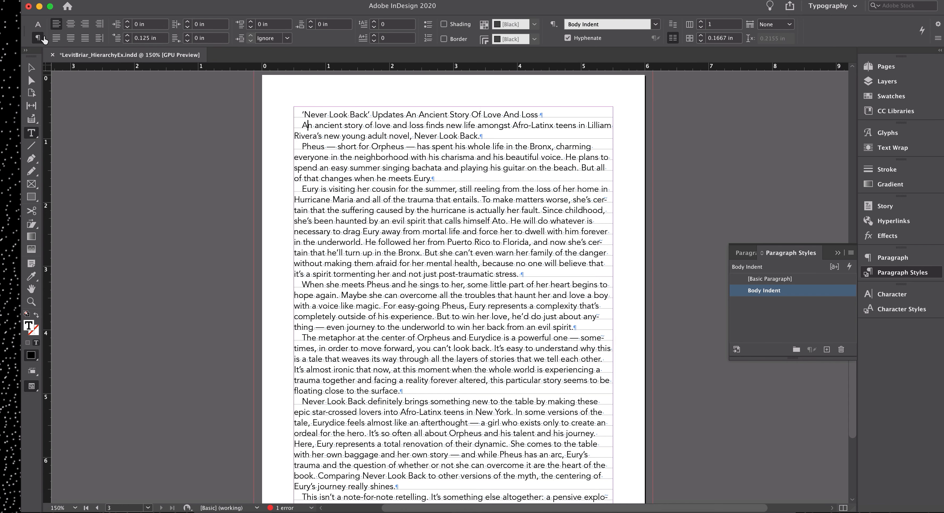
left_click(142, 38)
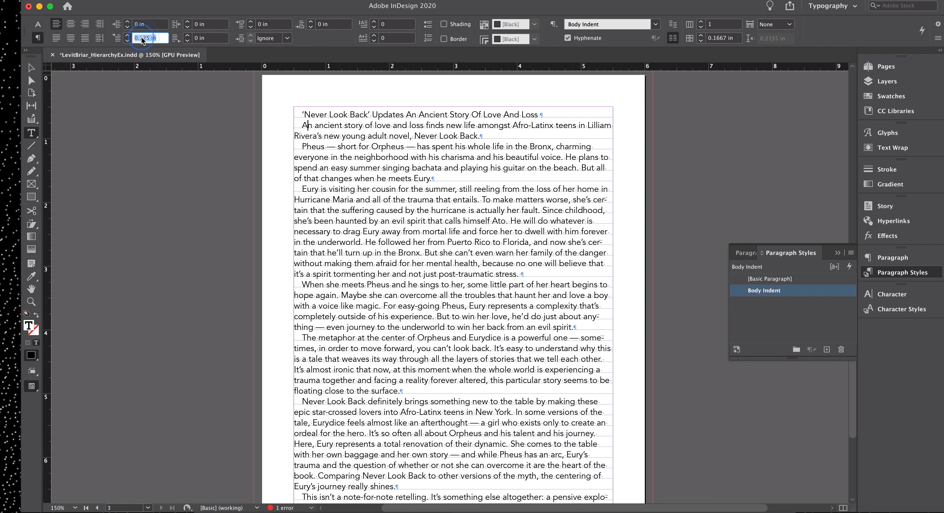
type("0")
key("Return")
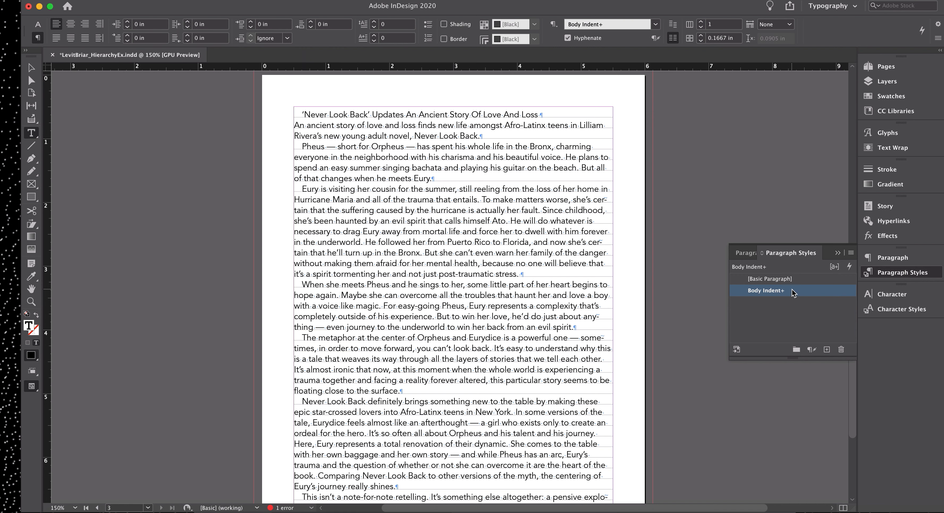
mouse_move(782, 292)
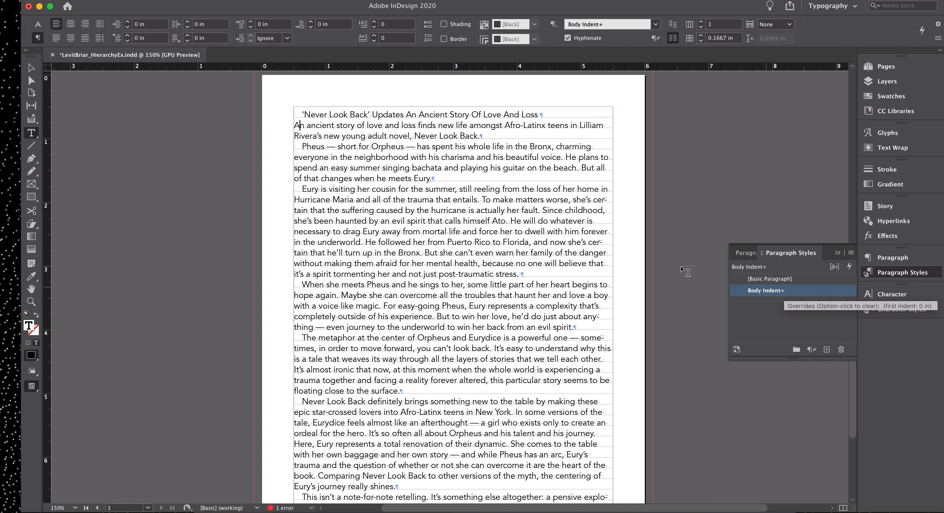
left_click(325, 167)
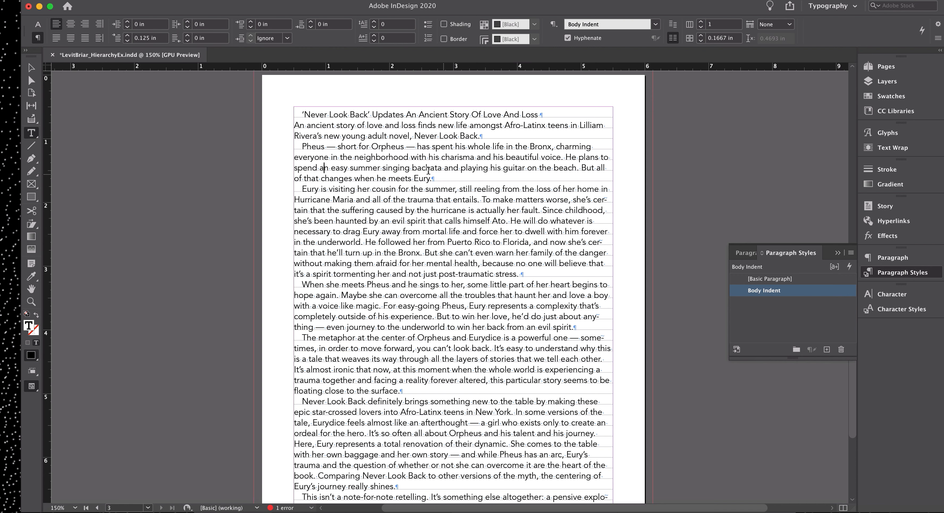
Create a paragraph style named Body No Indent, based on Body Indent, from the unindented opening paragraph and apply it there
left_click(304, 126)
left_click(826, 350, "alt")
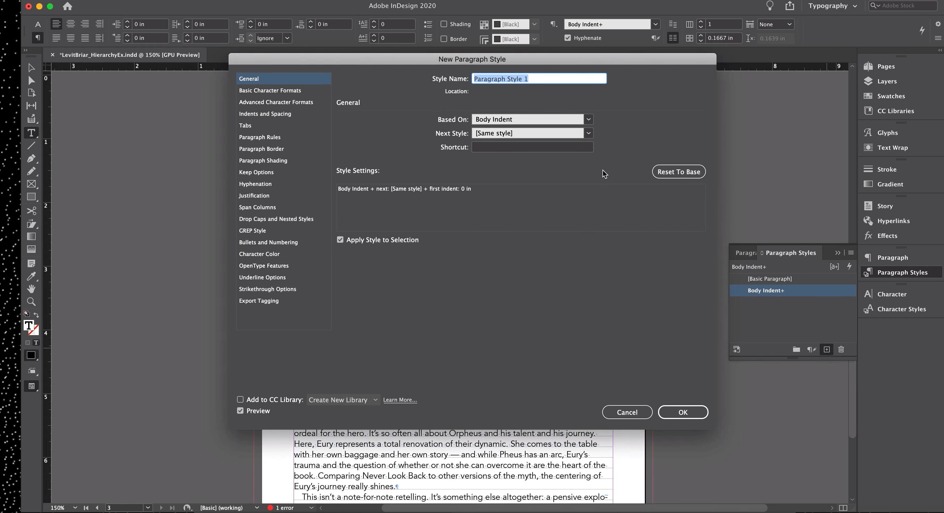
type("Body")
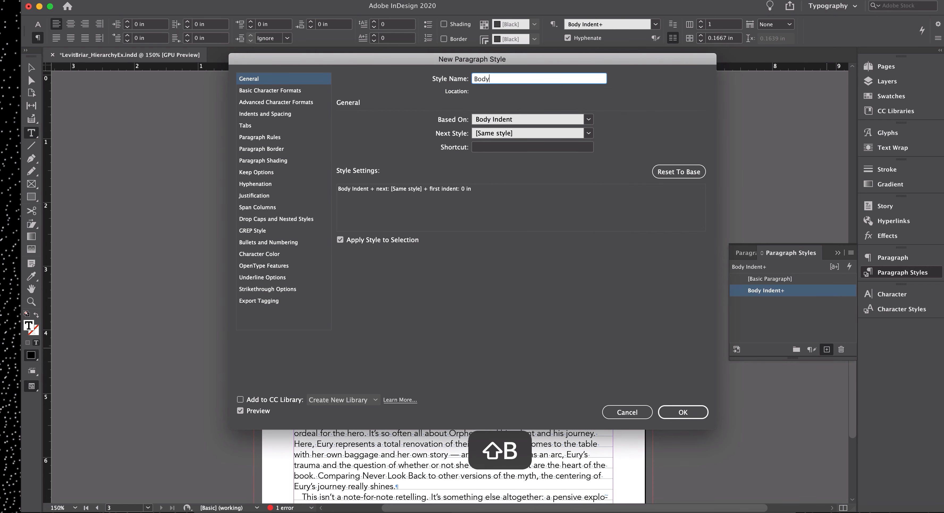
type(" No Indent")
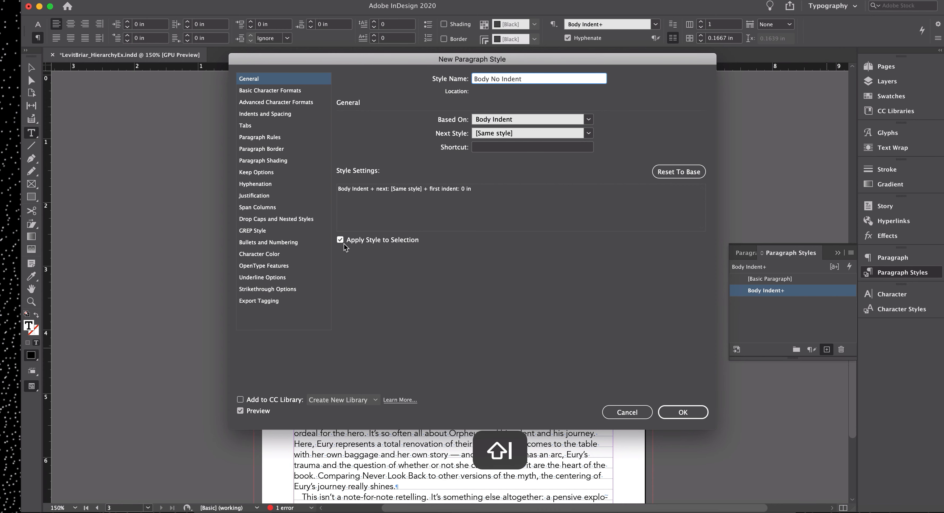
left_click_drag(374, 55, 352, 182)
left_click_drag(603, 183, 598, 66)
left_click(656, 423)
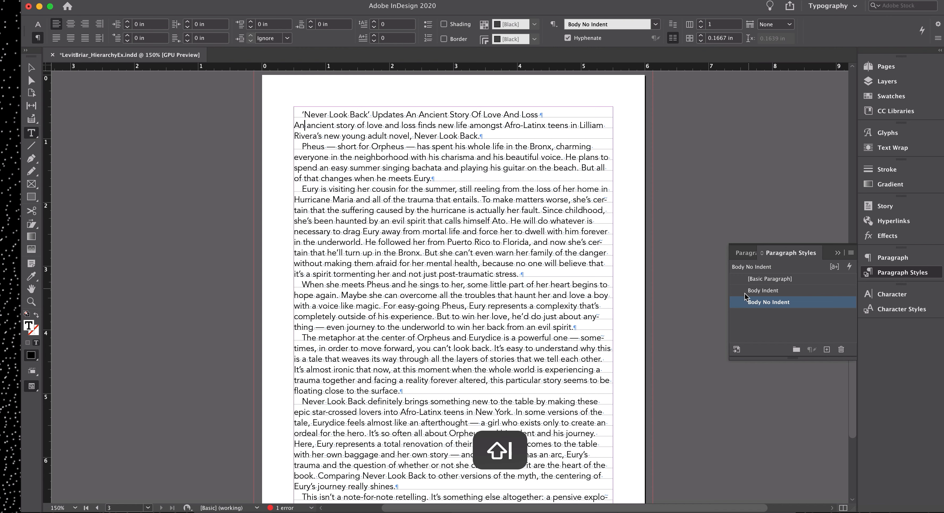
Insert an empty paragraph between the headline and the opening body paragraph
left_click(520, 243)
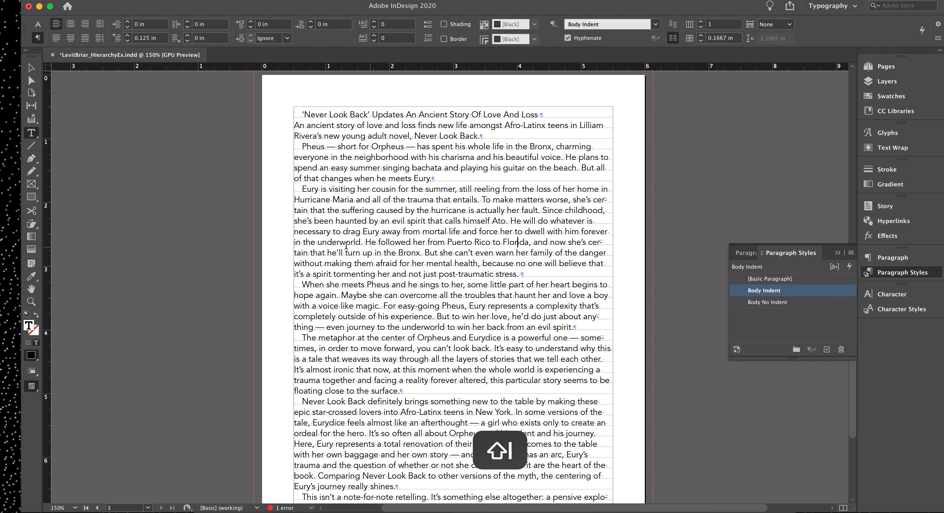
left_click(540, 115)
key("Return")
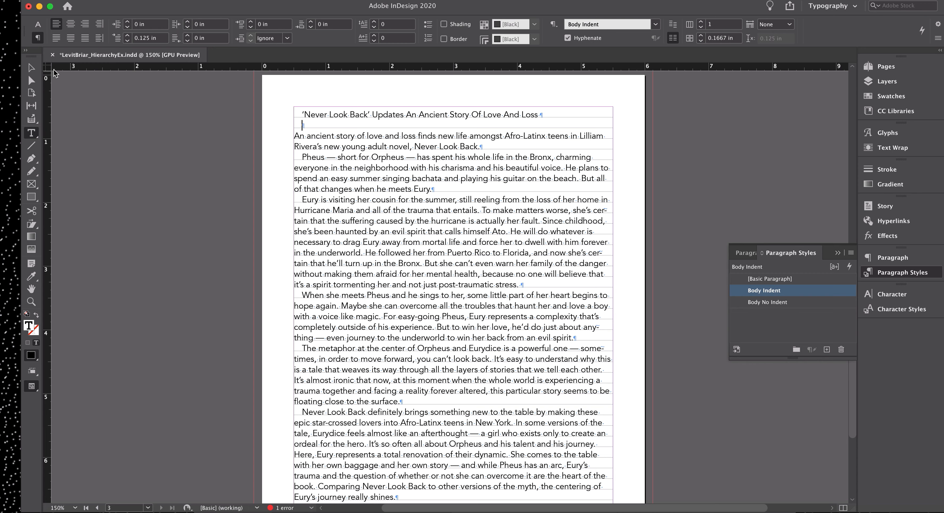
Examine the page in preview mode without guides or hidden characters, and return to the normal view
left_click(31, 67)
key("super+minus")
key("w")
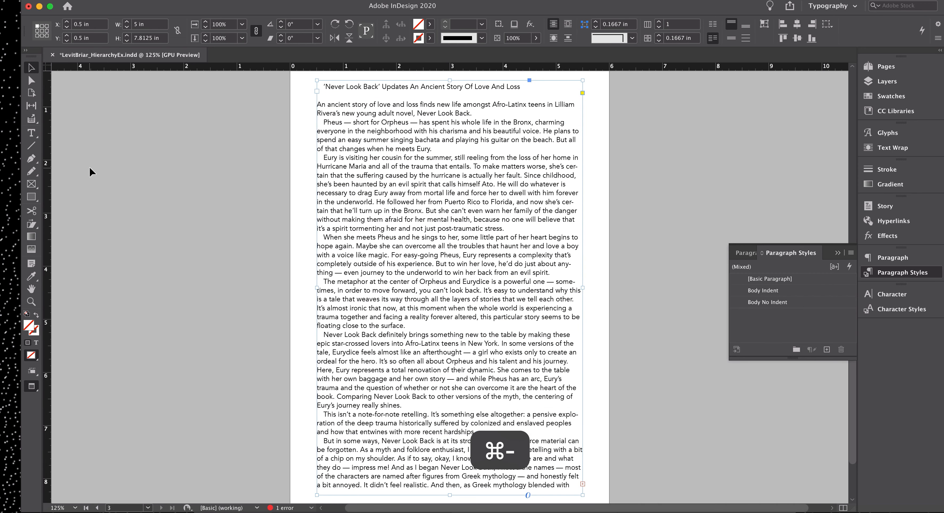
left_click(262, 319)
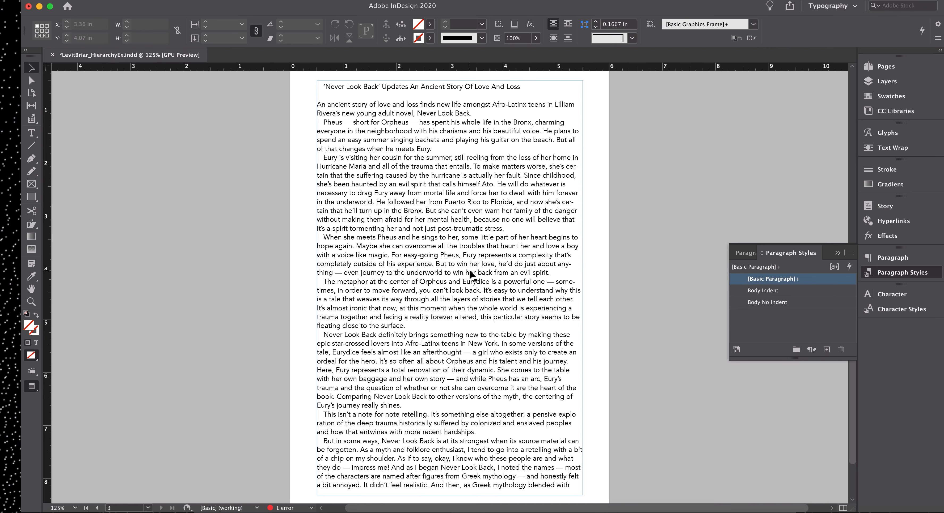
key("super+equal")
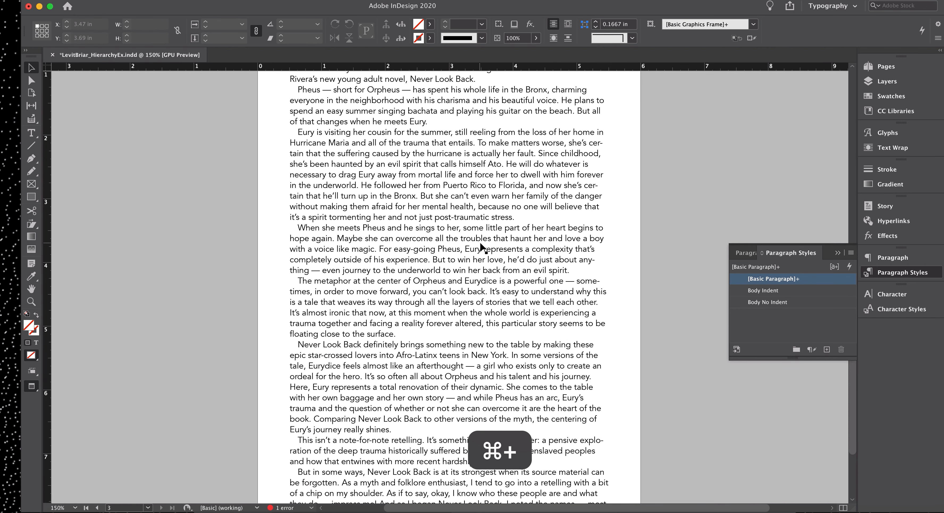
left_click_drag(538, 219, 514, 306)
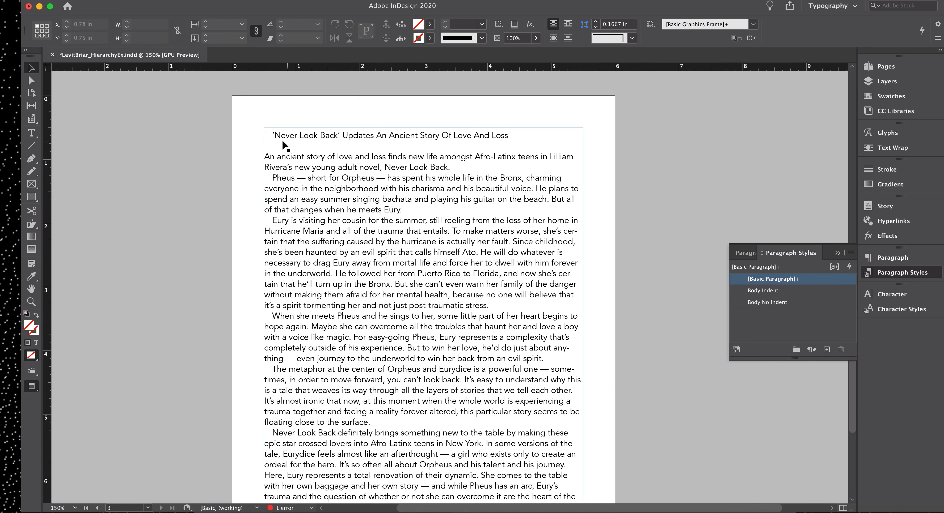
left_click(464, 139)
triple_click(464, 139)
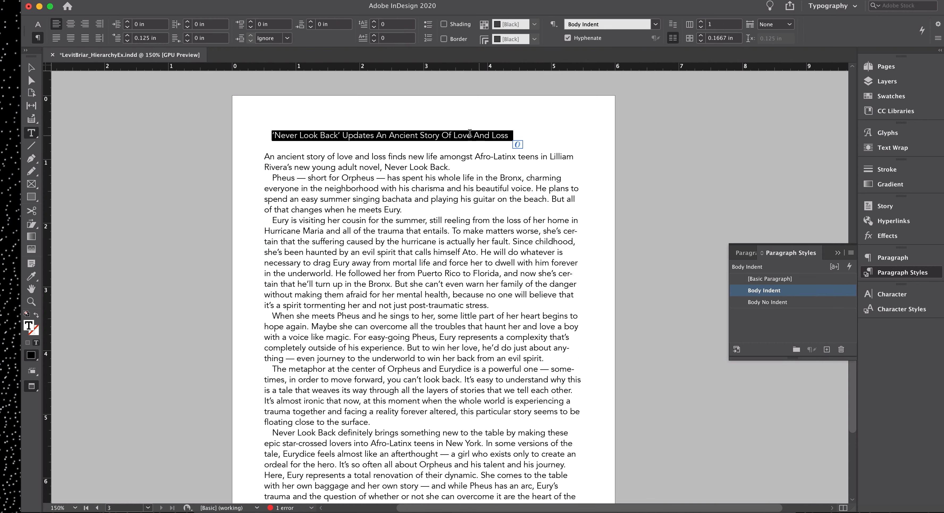
key("Escape")
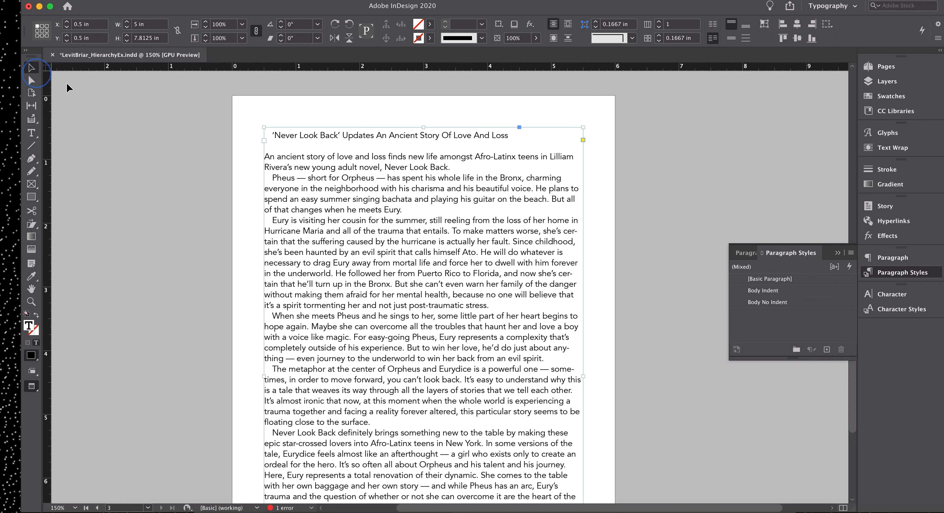
key("w")
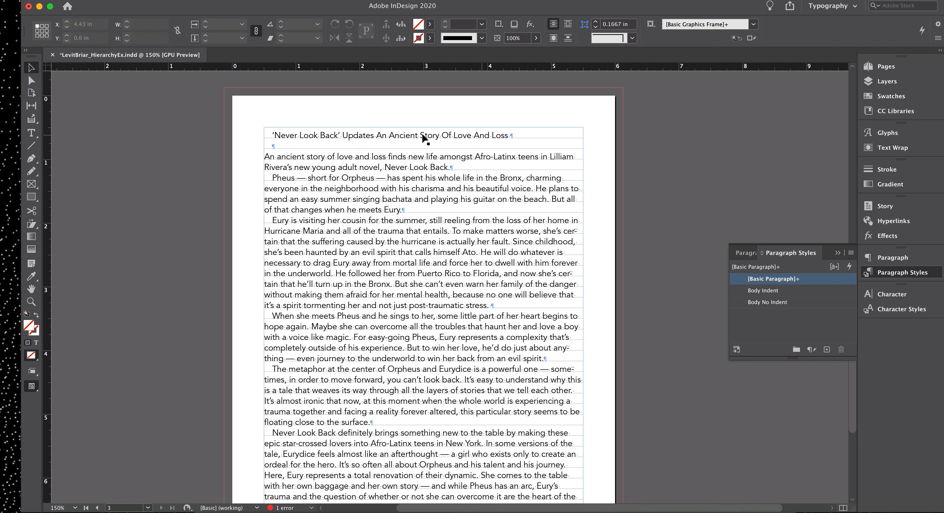
Change the font style of the headline "'Never Look Back' Updates An Ancient Story Of Love And Loss" to Avenir Black
double_click(474, 135)
scroll(477, 135, "left", 1)
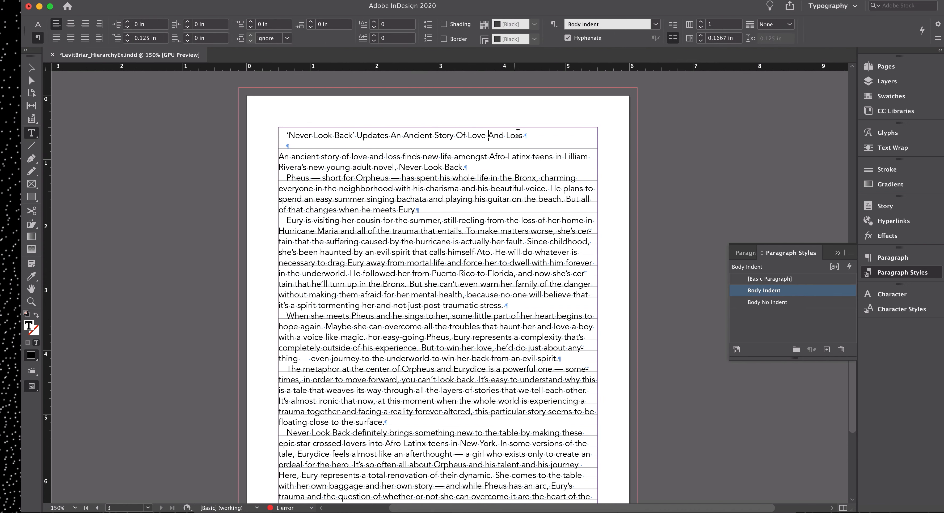
left_click_drag(524, 136, 281, 137)
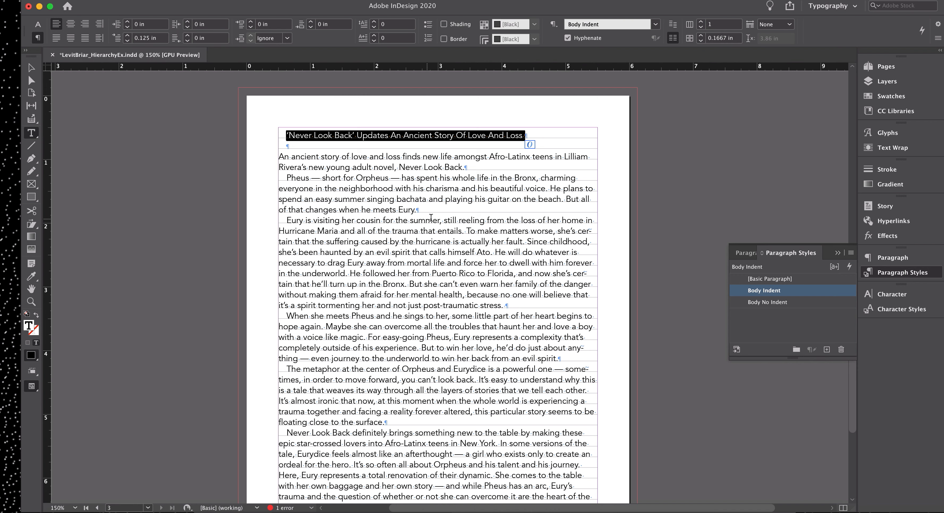
left_click(37, 24)
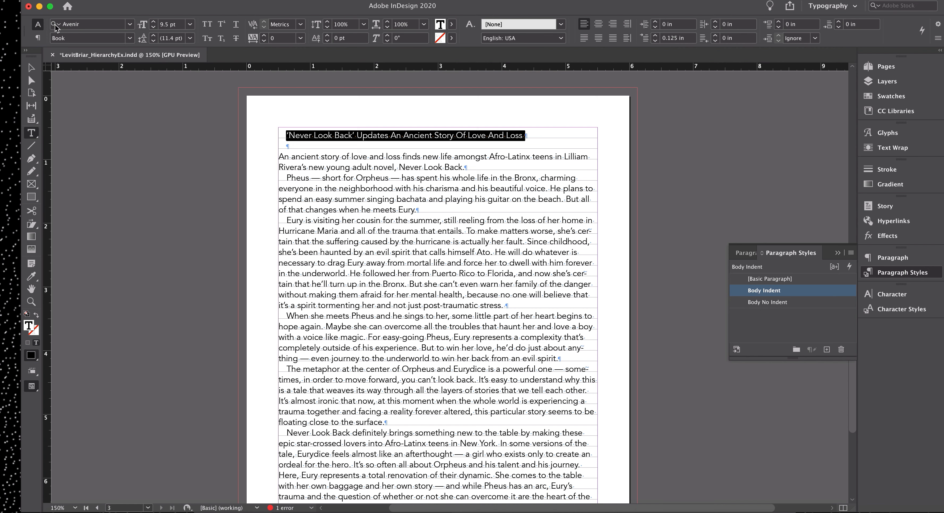
left_click(130, 38)
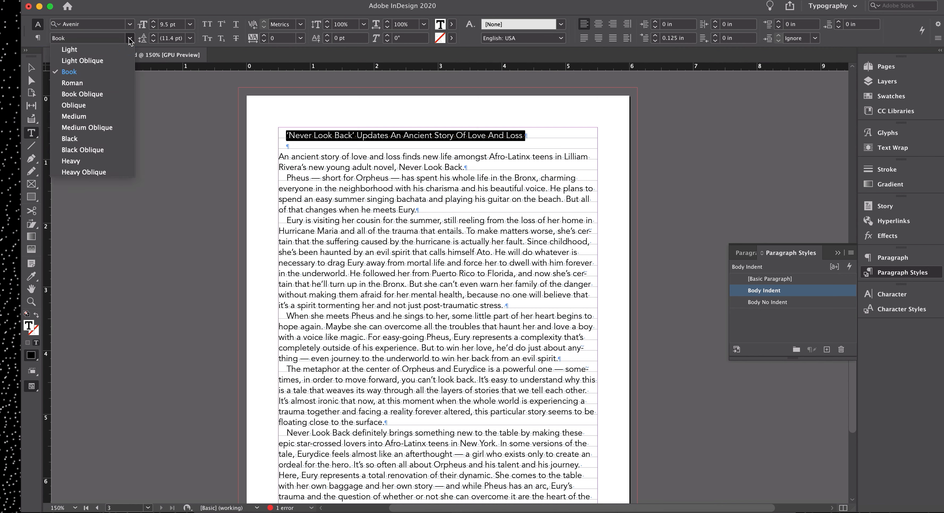
left_click(97, 137)
Increase the font size of the selected headline to 19 pt
left_click(153, 22)
left_click(154, 22)
left_click(154, 22)
left_click(153, 22)
left_click(154, 23)
left_click(154, 23)
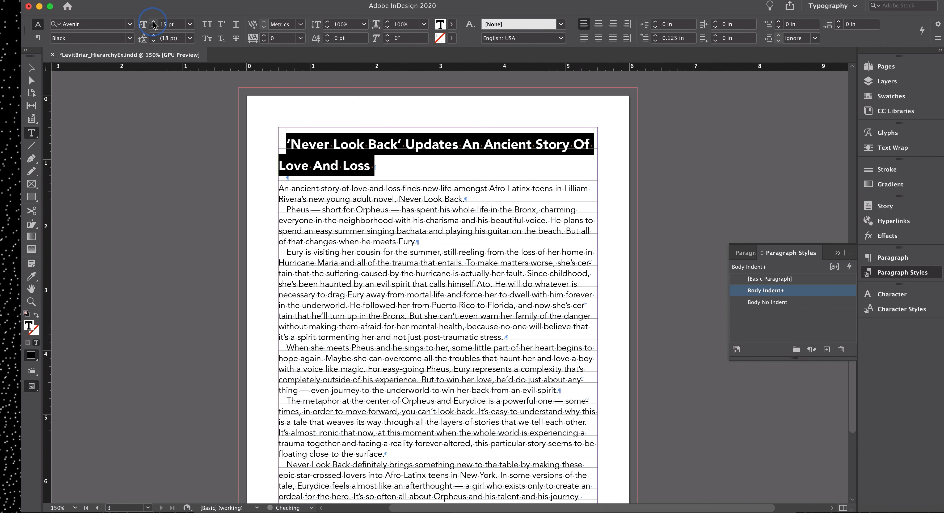
left_click(153, 23)
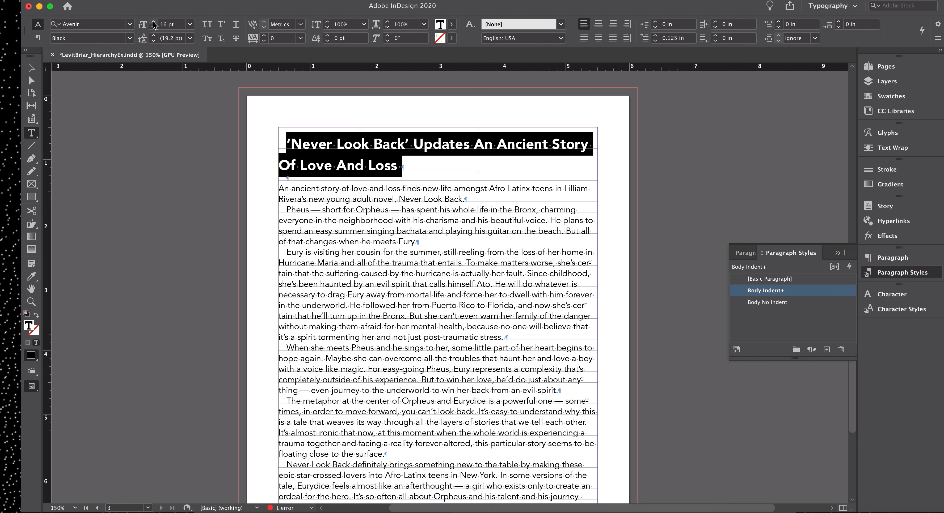
left_click(154, 22)
left_click(154, 22)
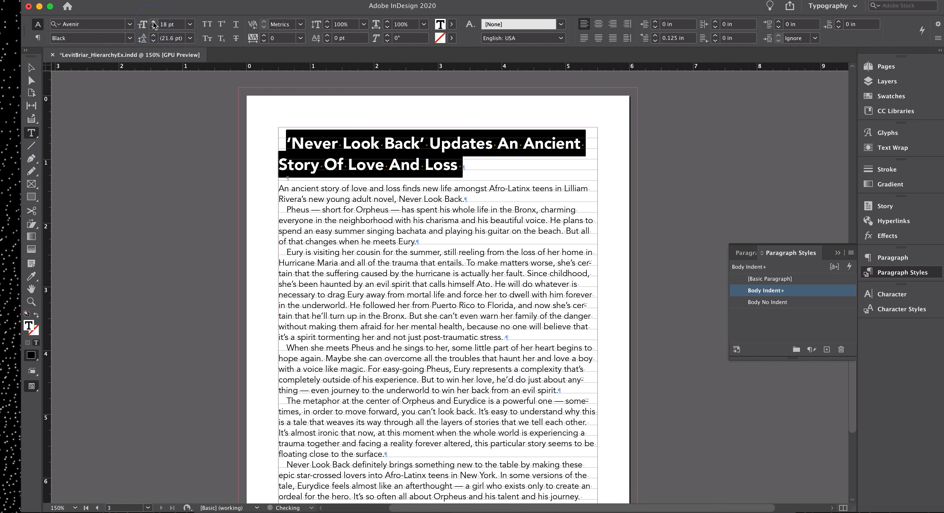
left_click(153, 23)
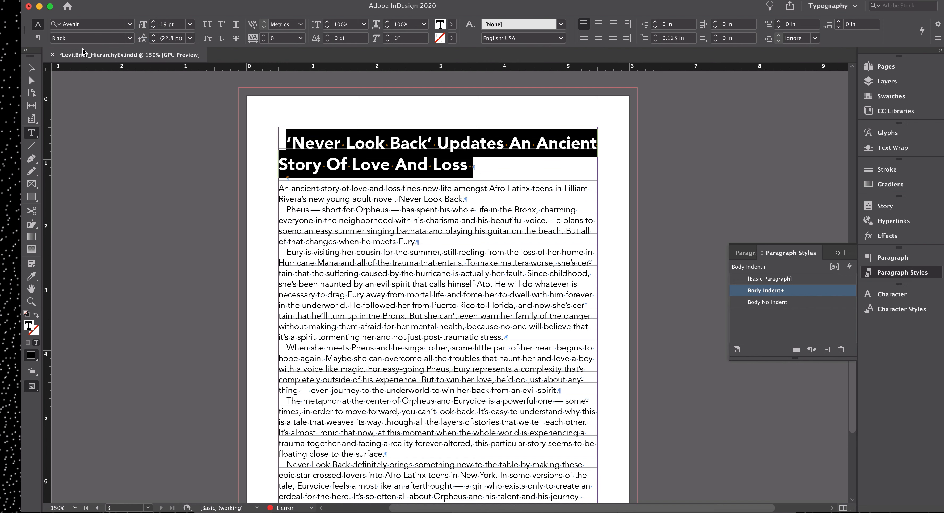
Set the first-line indent of the selected headline to 0 in
left_click(38, 39)
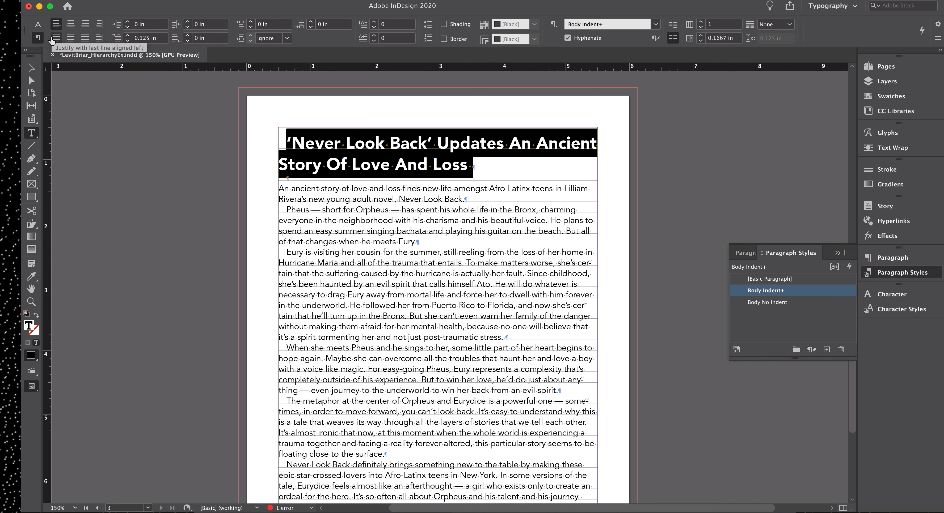
double_click(138, 37)
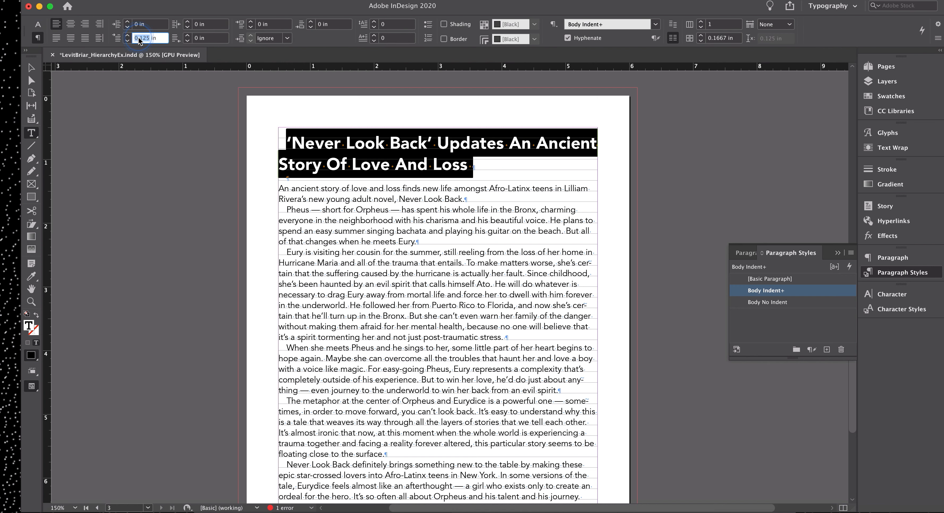
key("Return")
Increase the headline's font size to 20 pt and show the page in preview mode without guides or hidden characters
left_click(38, 24)
left_click(154, 23)
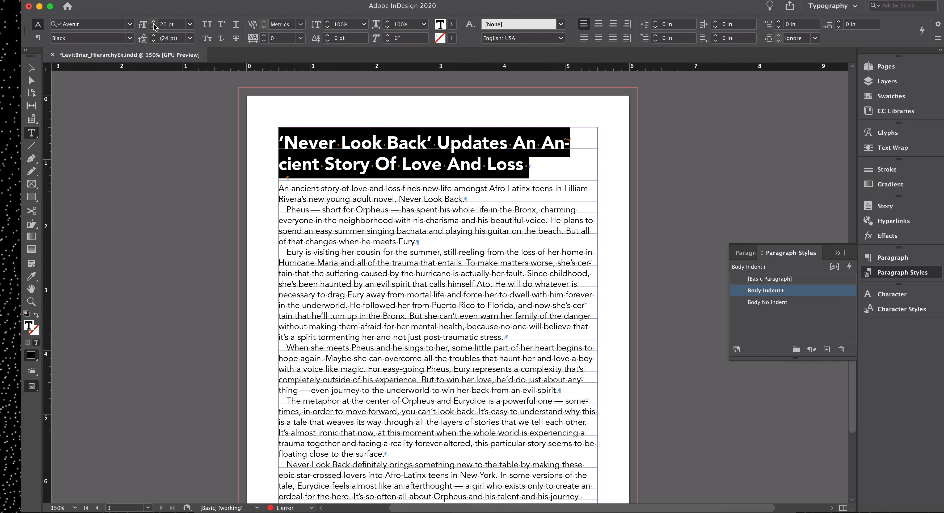
left_click(351, 141)
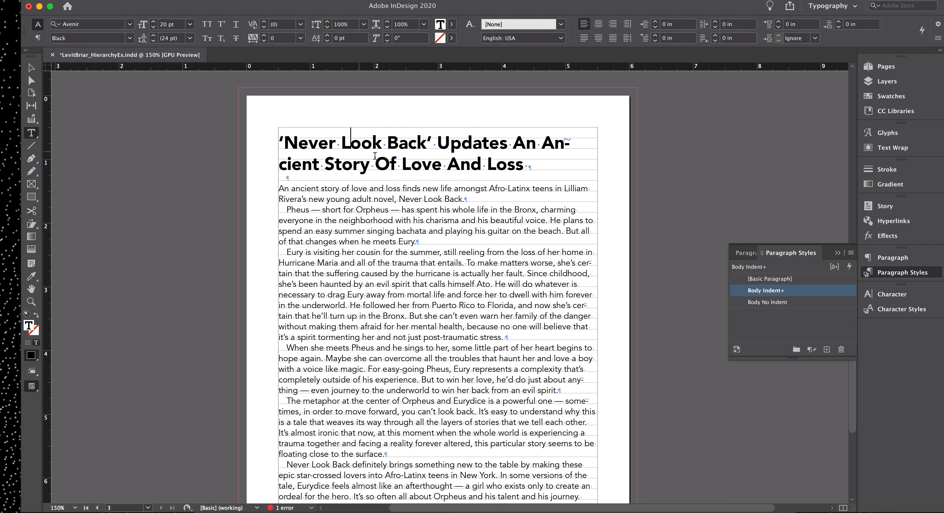
key("Escape")
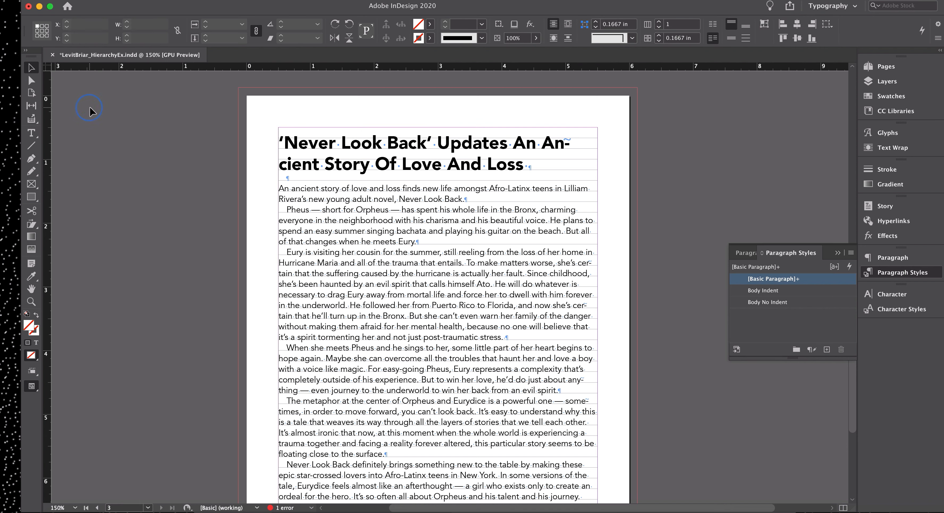
left_click(91, 108)
key("w")
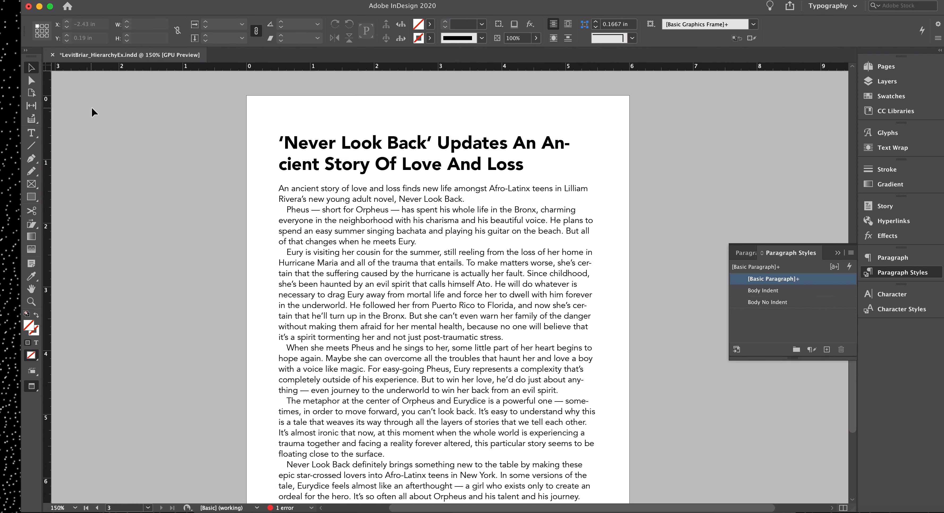
Try a forced line break before "An" in the headline, and remove it
double_click(514, 143)
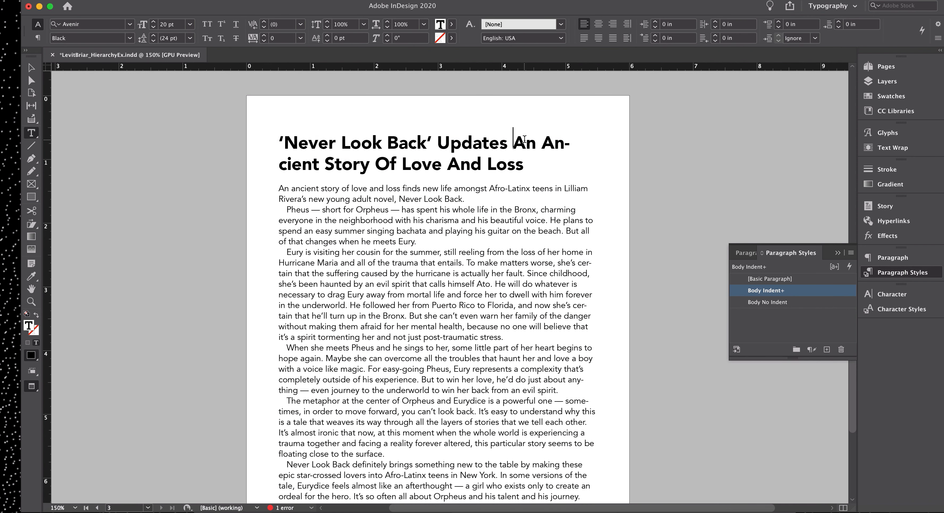
key("shift+Return")
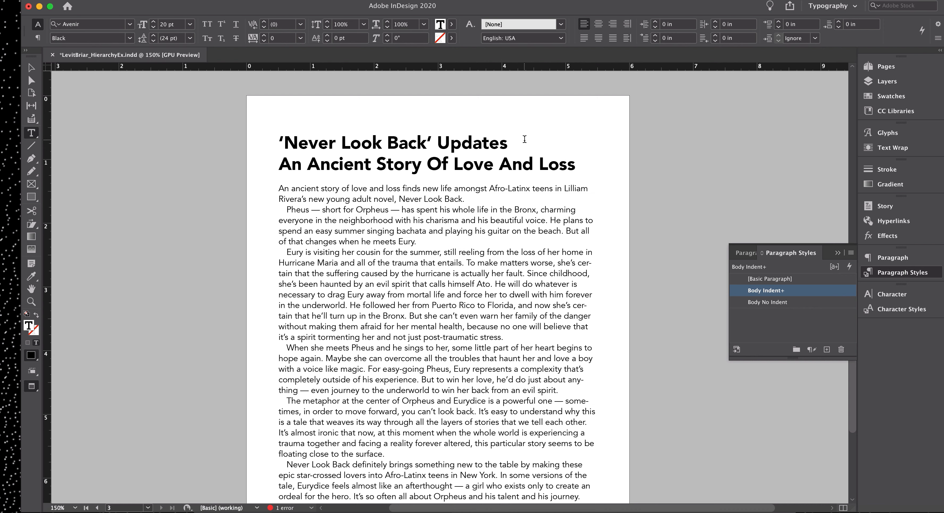
key("BackSpace")
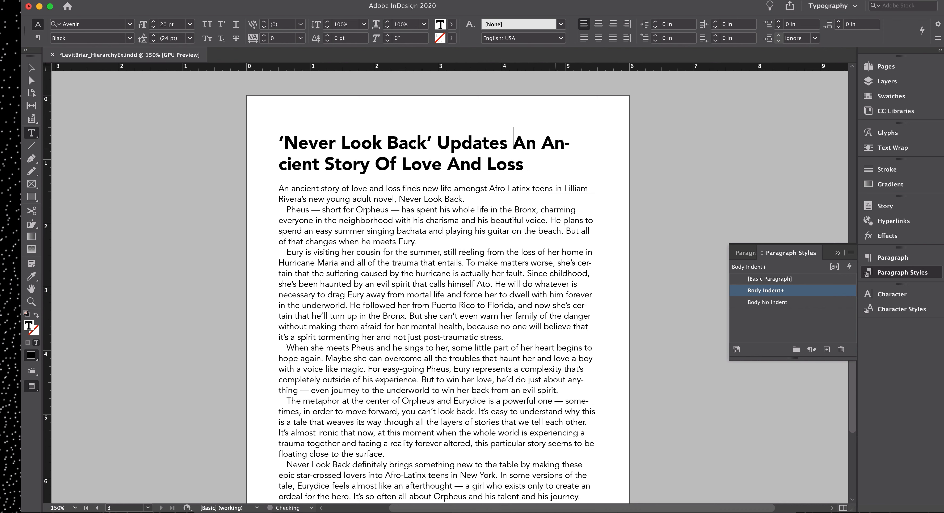
Insert a forced line break after "An" in the headline so "Ancient" starts the second line, and save the document
key("Right")
key("Right")
key("Right")
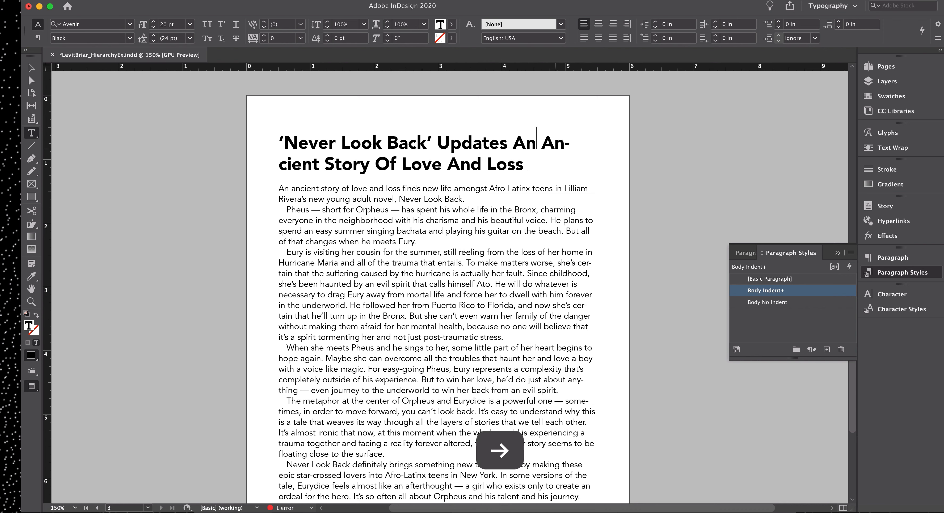
key("shift+Return")
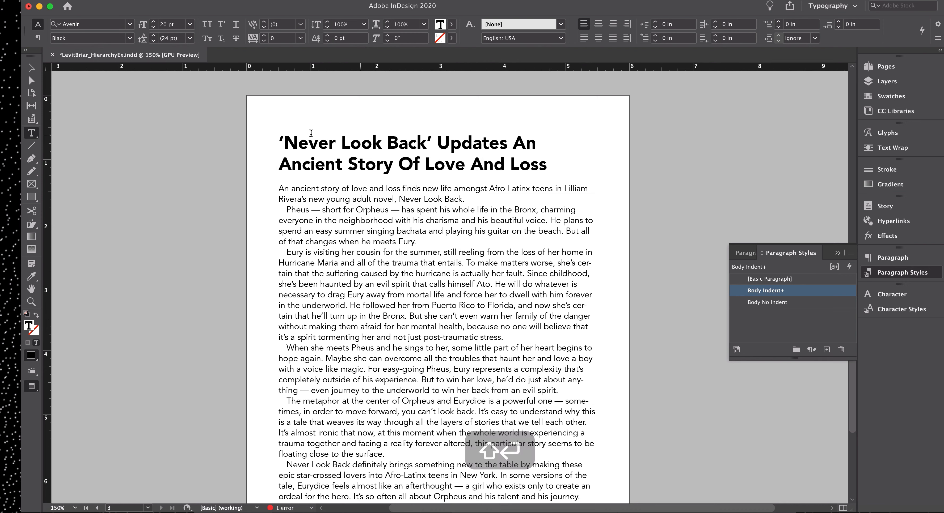
key("Escape")
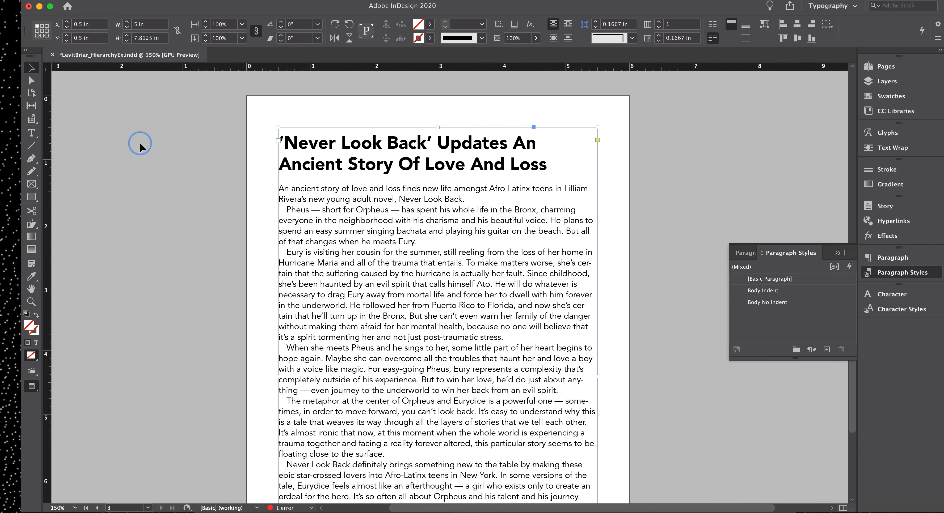
left_click(164, 208)
key("super+s")
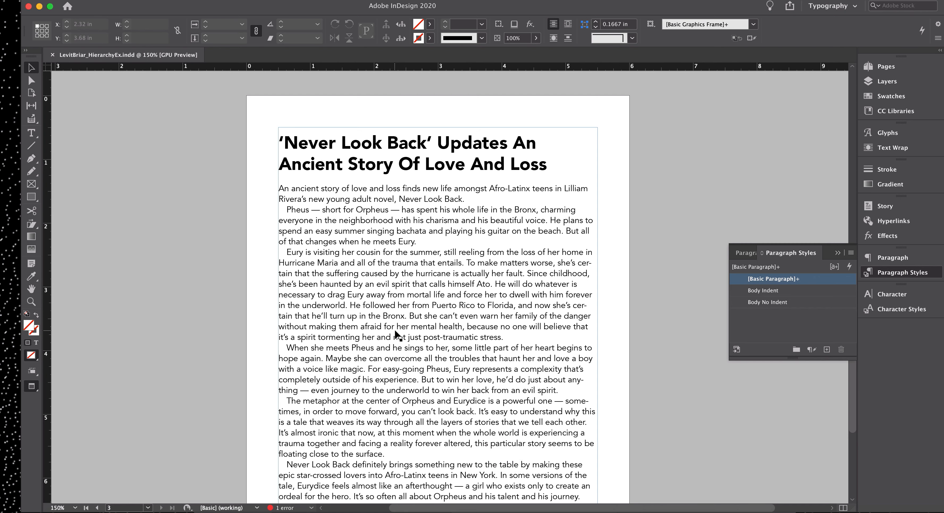
Change the font style of the book title "Never Look Back" in the opening paragraph to Avenir Book Oblique
left_click_drag(405, 337, 396, 299)
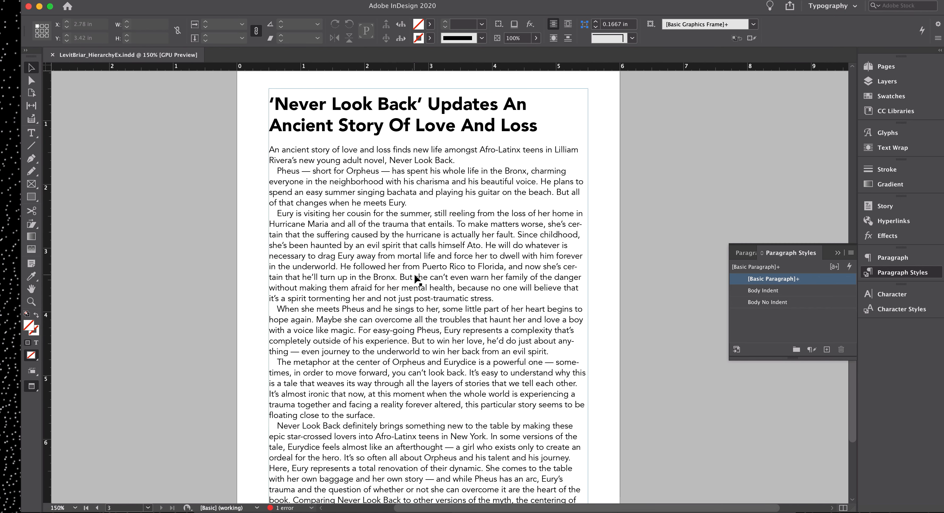
key("super+equal")
left_click_drag(414, 262, 419, 286)
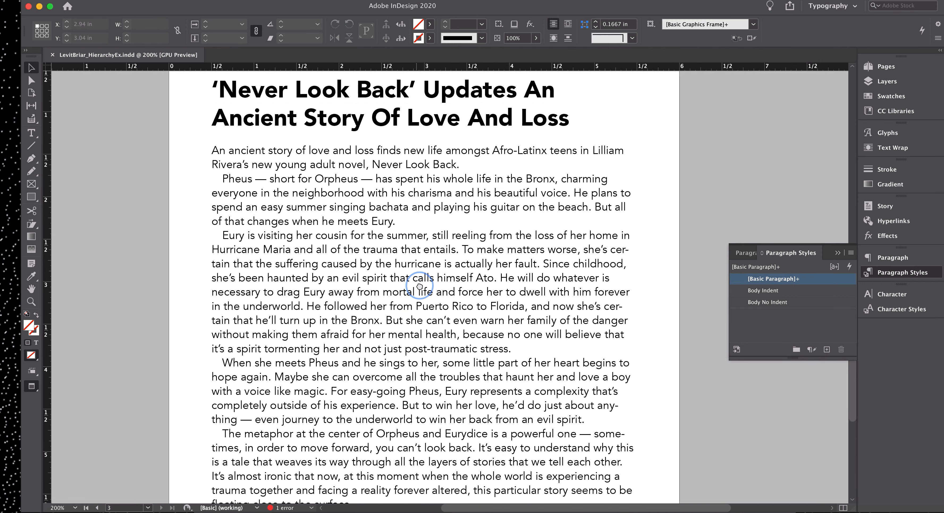
scroll(417, 240, "left", 1)
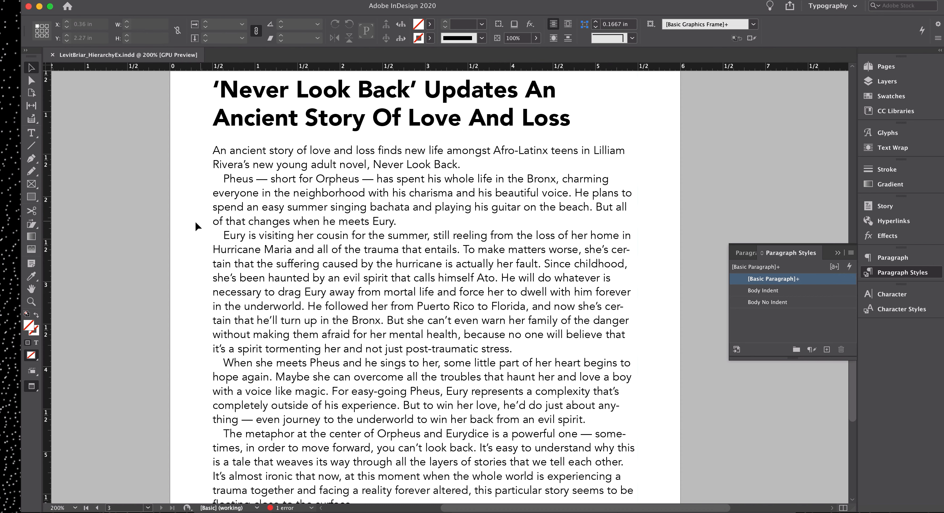
double_click(378, 162)
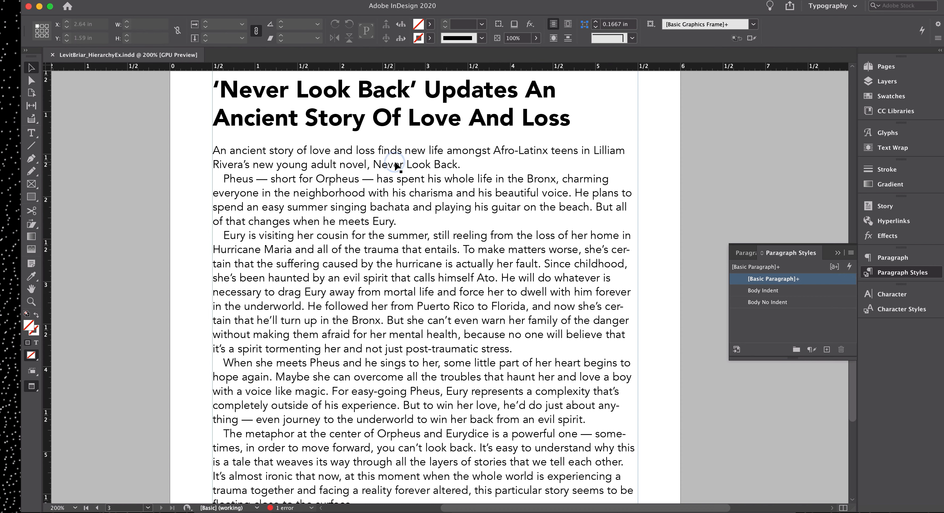
left_click_drag(374, 165, 457, 165)
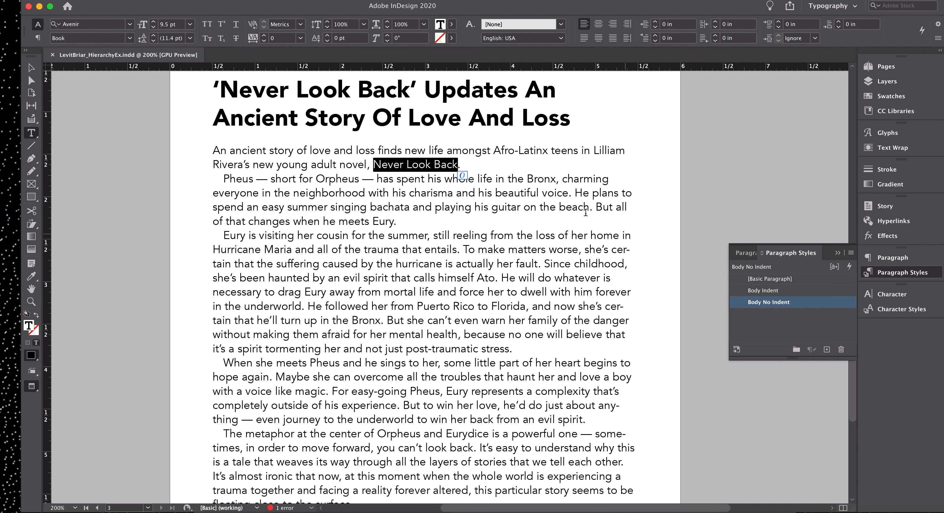
left_click(128, 38)
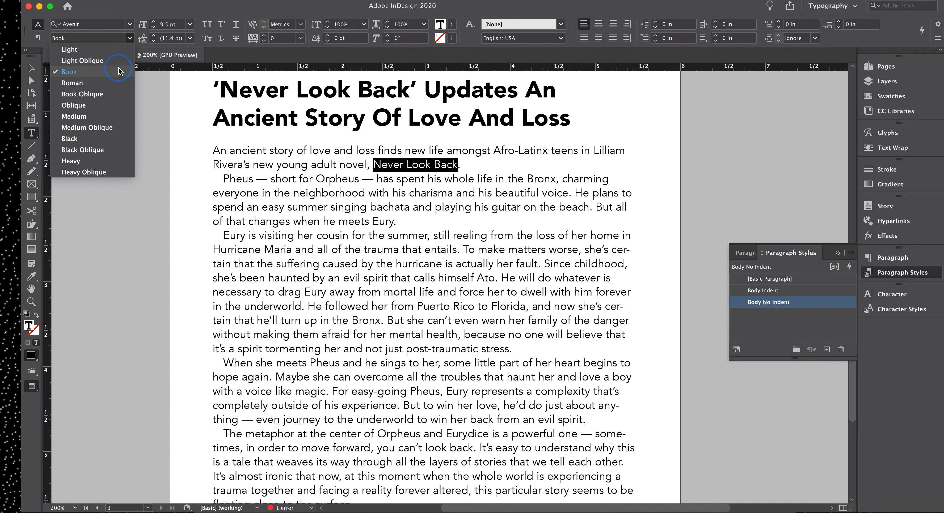
left_click(116, 94)
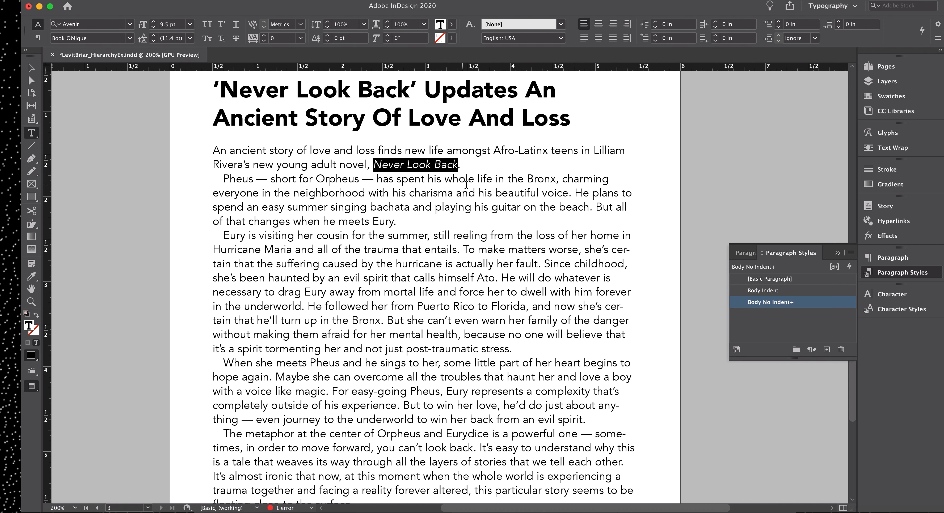
Create a character style named "Body Italic" from the oblique book title and apply it to the selected title
mouse_move(793, 306)
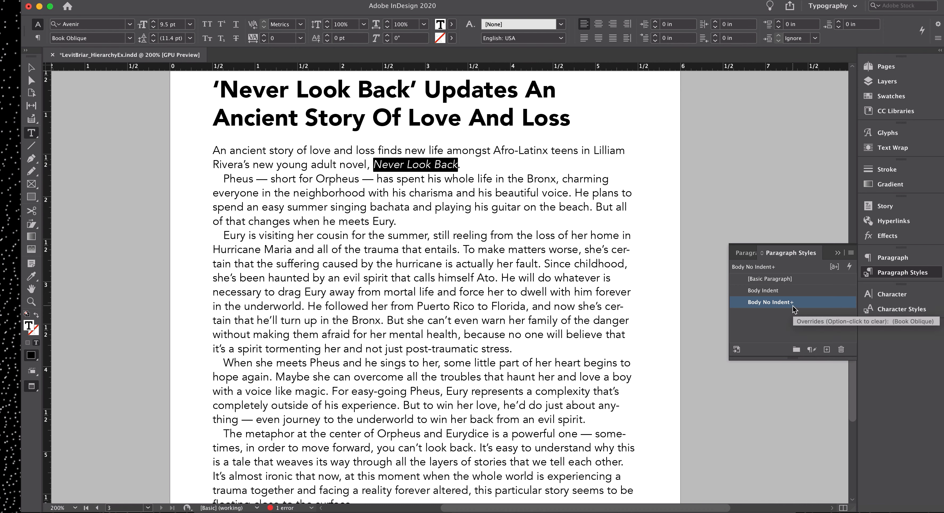
left_click(890, 311)
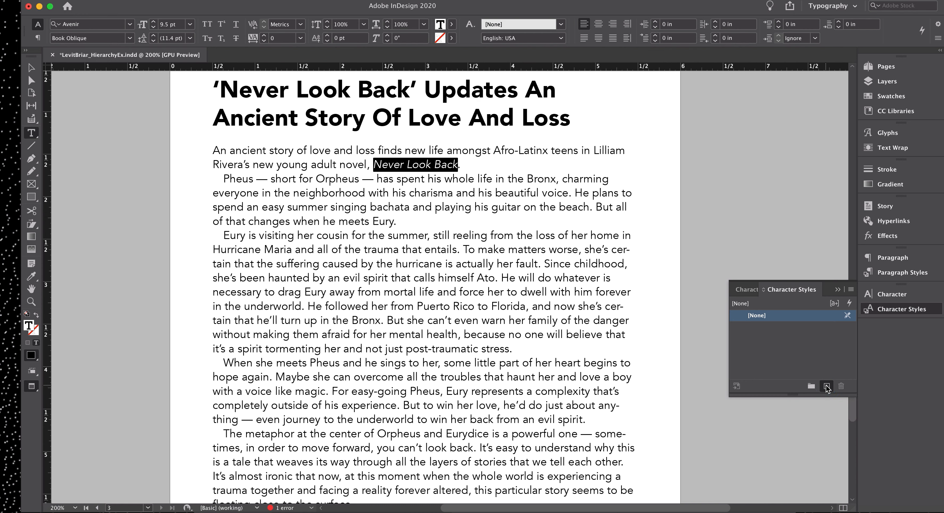
left_click(826, 386, "alt")
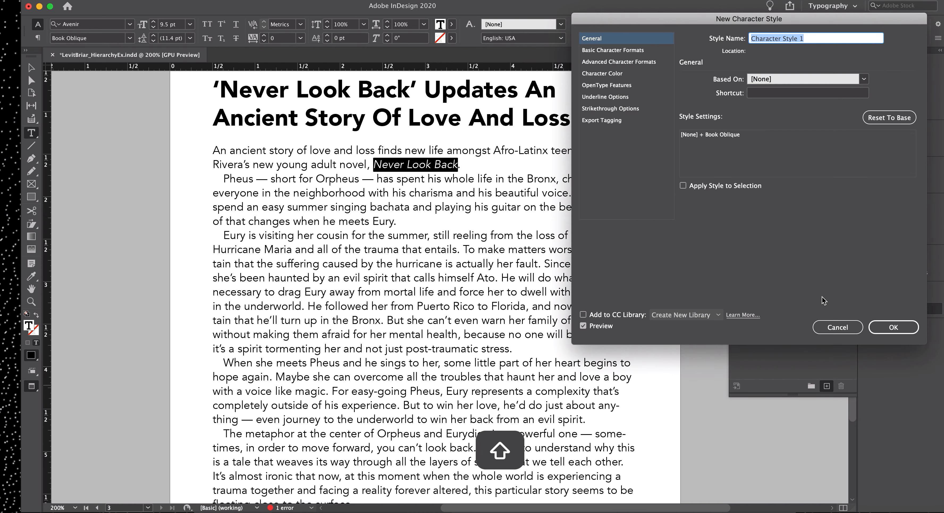
type("Body Italic")
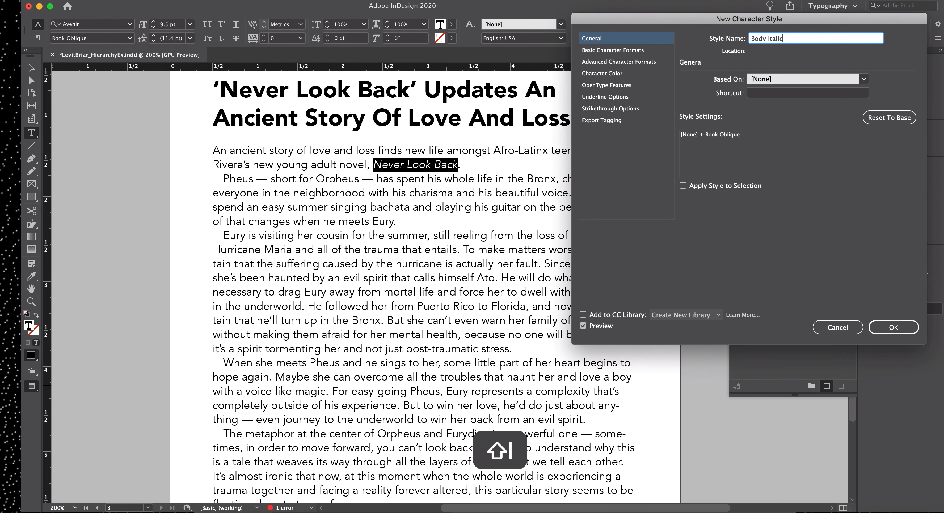
key("Return")
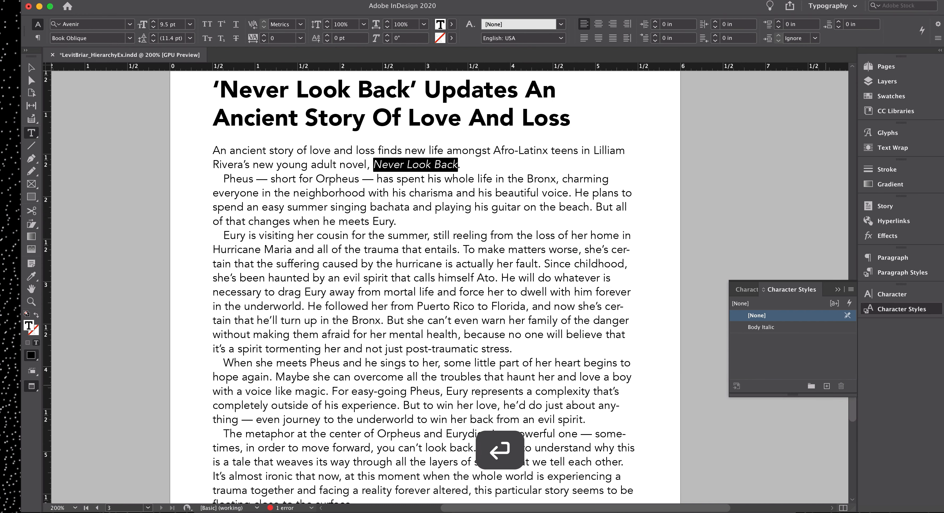
left_click(789, 328)
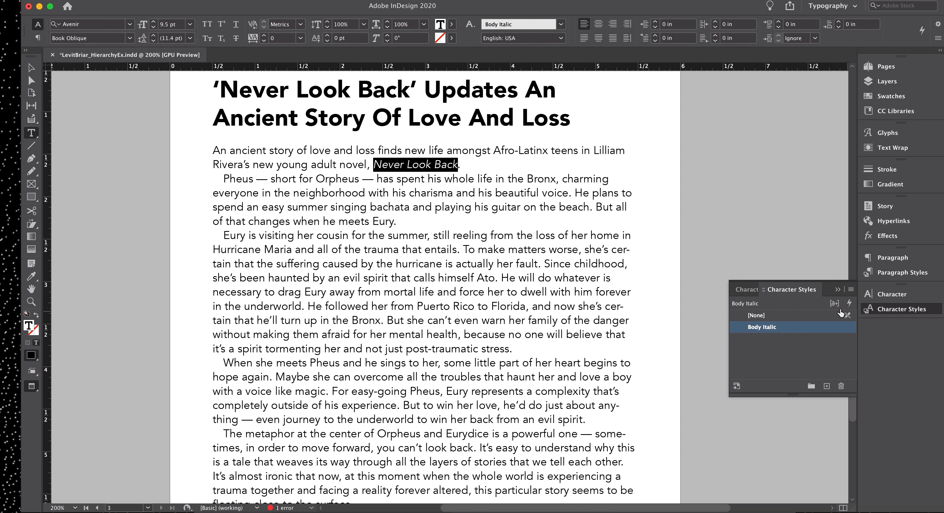
Check the paragraph style of the italicized opening paragraph, and look through the article's body text for other mentions of the book title
left_click(900, 274)
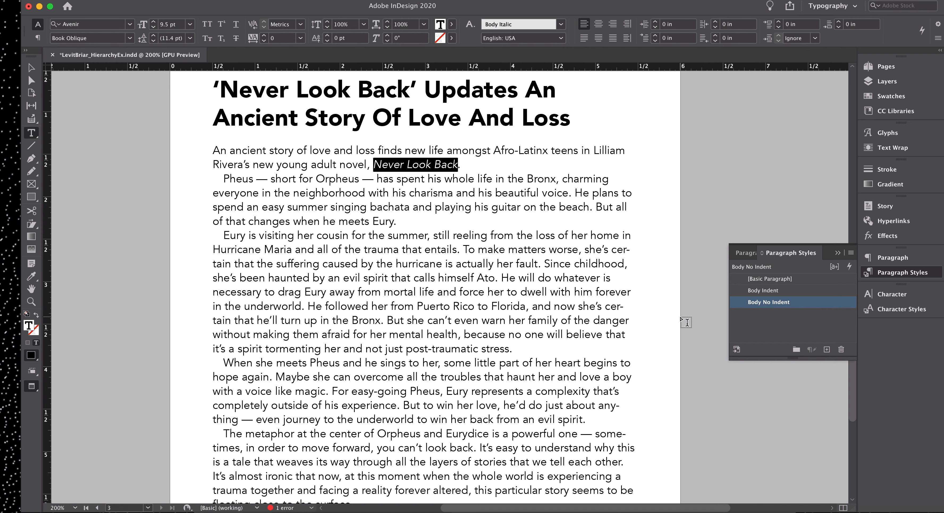
left_click(528, 287)
scroll(531, 282, "down", 10)
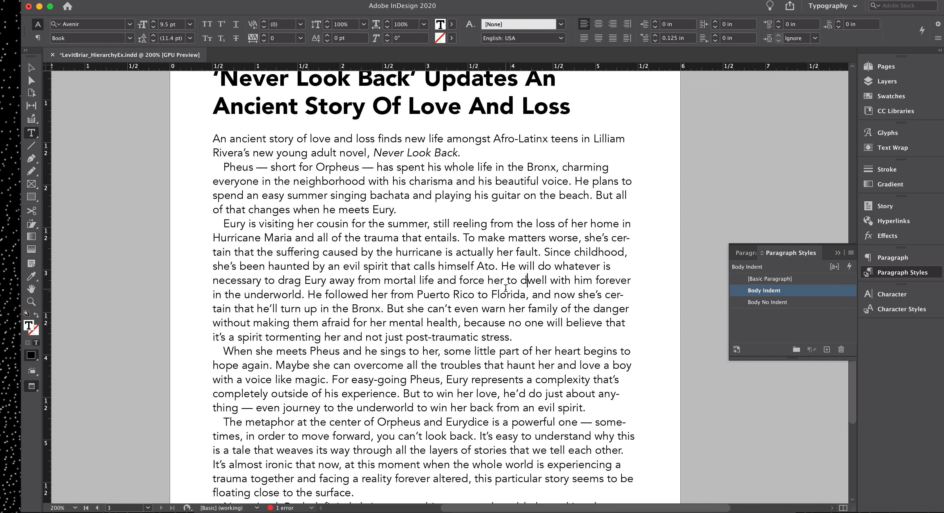
scroll(533, 280, "down", 2)
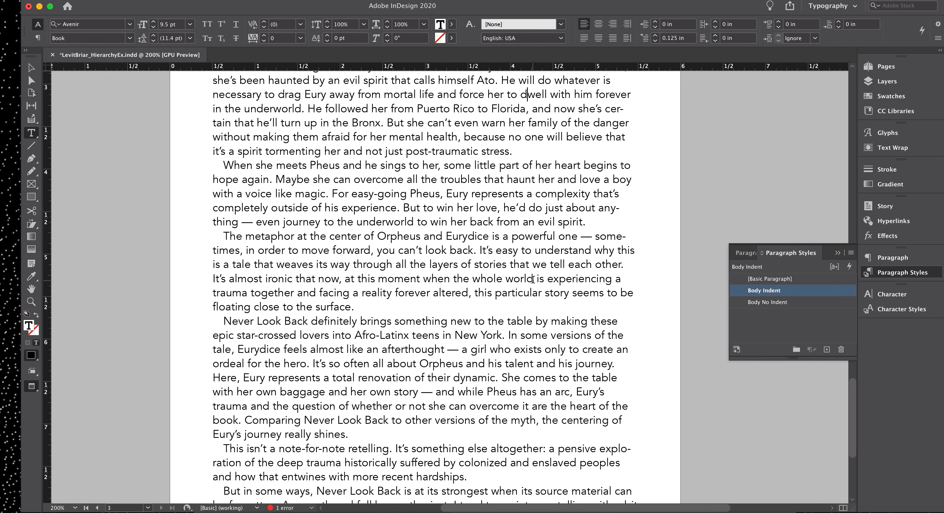
scroll(533, 279, "down", 17)
scroll(533, 280, "up", 20)
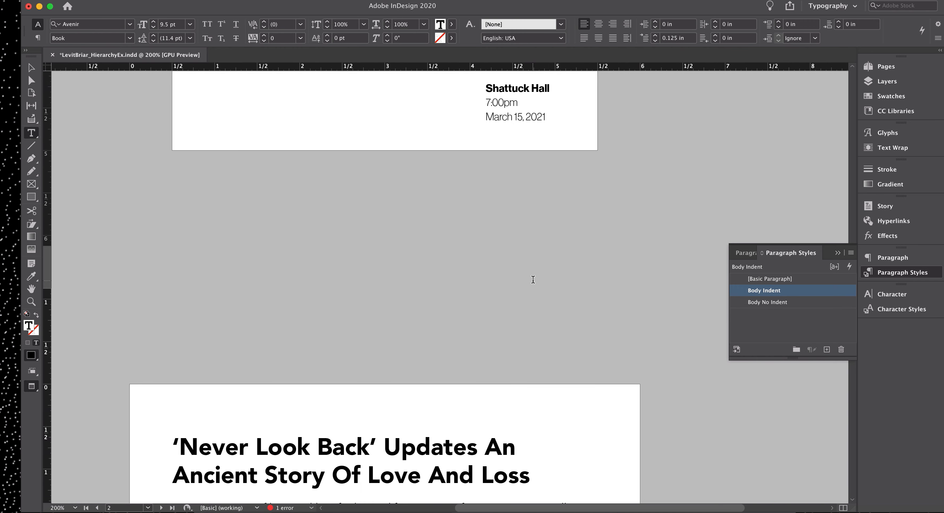
scroll(529, 293, "down", 10)
scroll(357, 304, "left", 1)
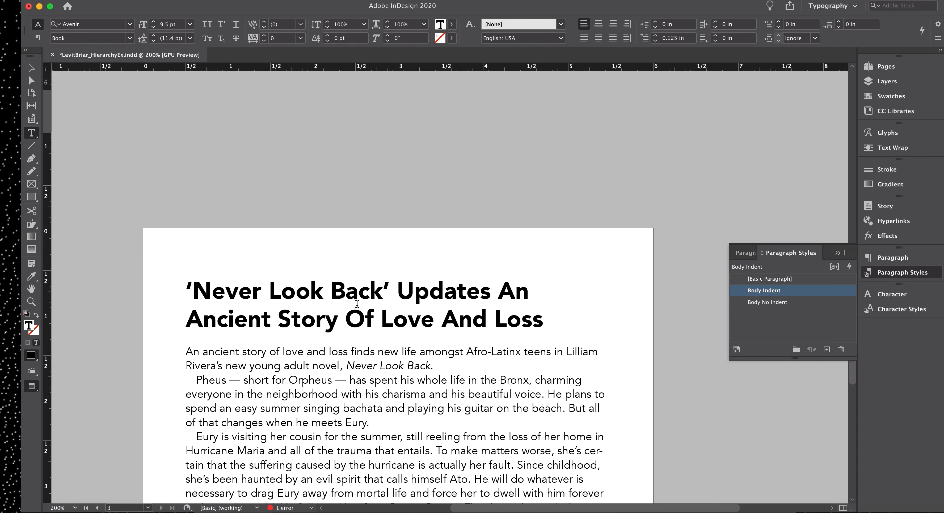
Color the word "Love" in the headline with the RGB Red swatch
double_click(407, 320)
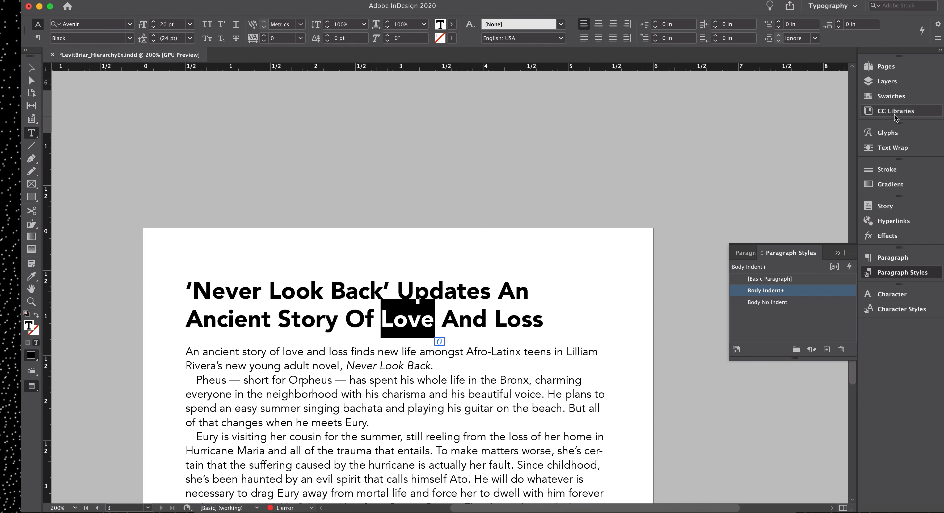
left_click(894, 98)
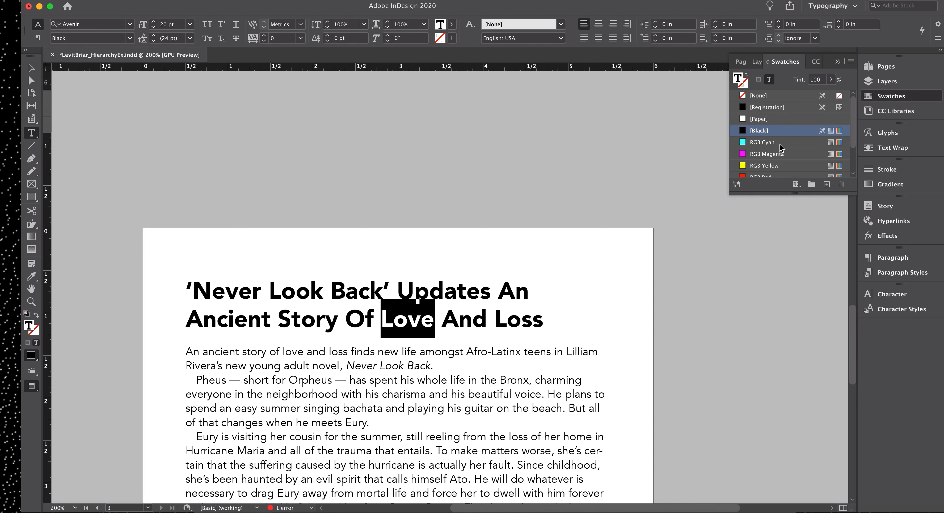
scroll(757, 167, "down", 2)
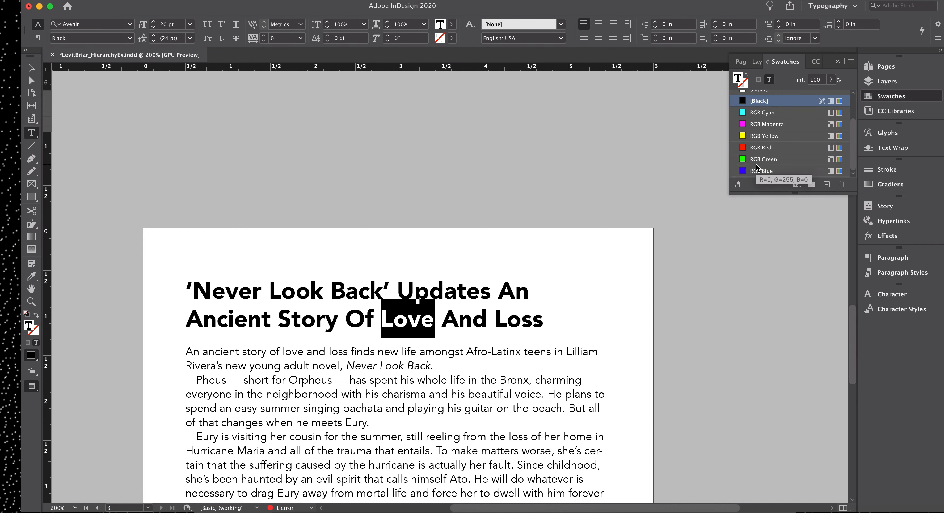
left_click(758, 147)
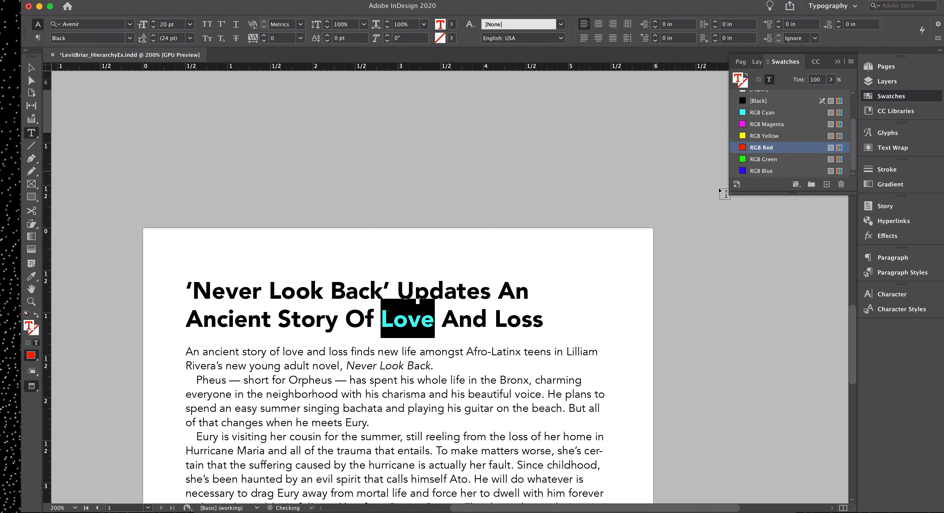
Create a character style named "Red Header" from the red word "Love" in the headline and apply it to the selection
left_click(408, 318)
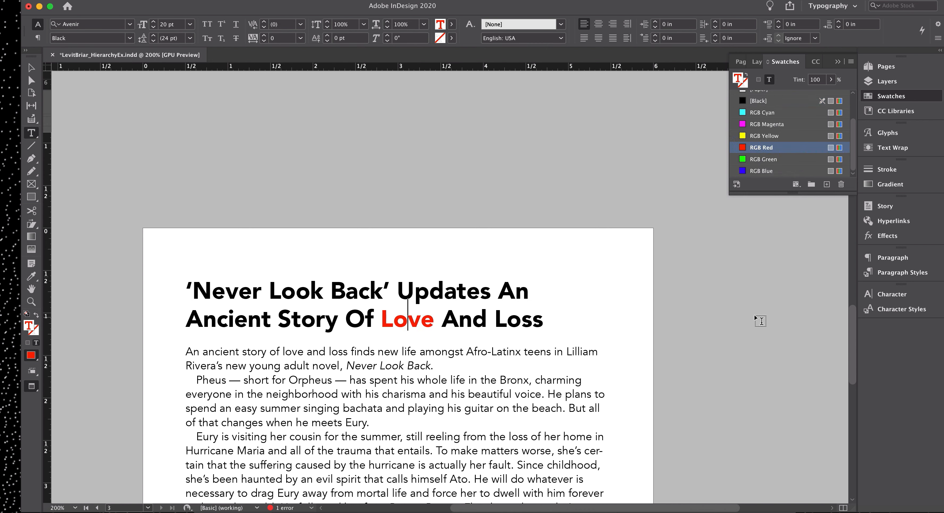
double_click(392, 325)
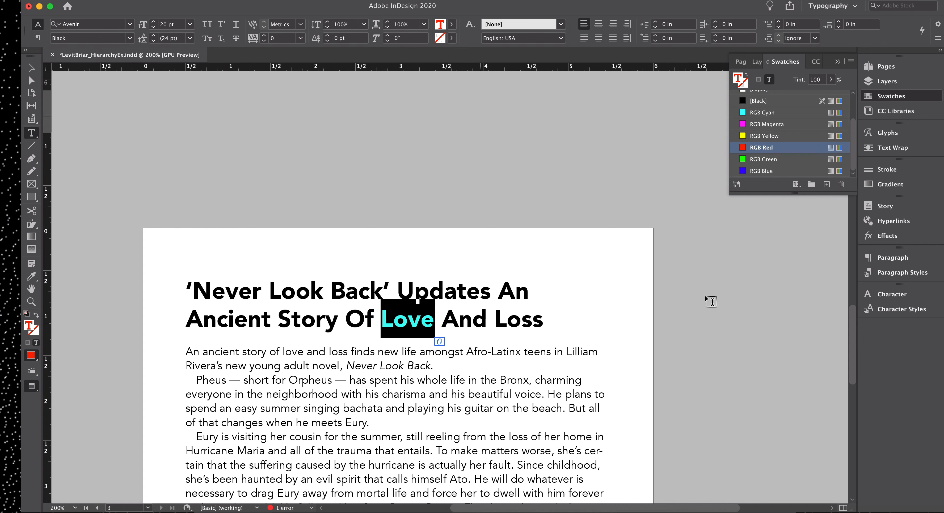
left_click(902, 309)
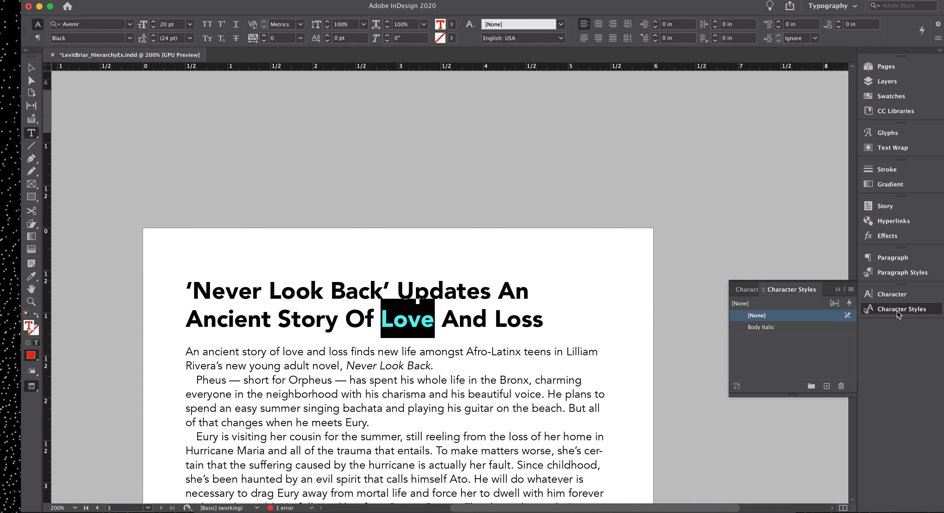
left_click(827, 386, "alt")
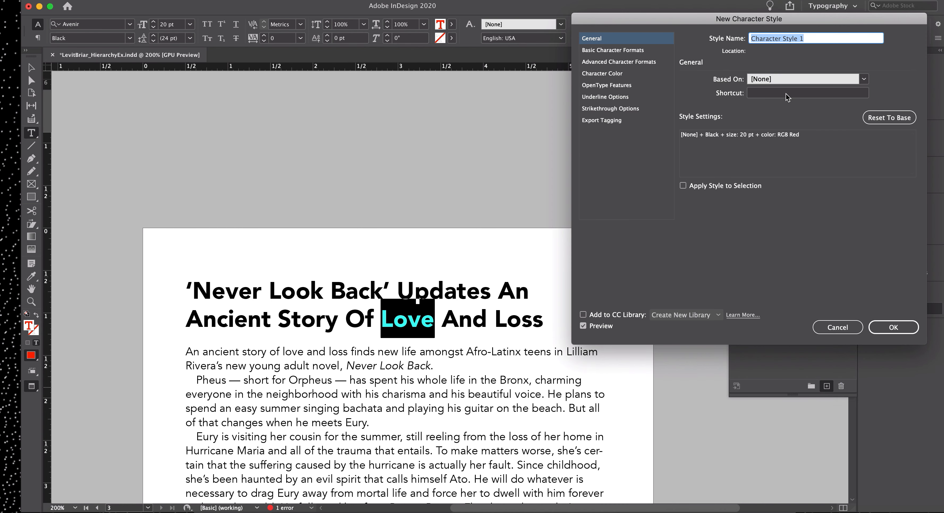
key("shift")
type("Red")
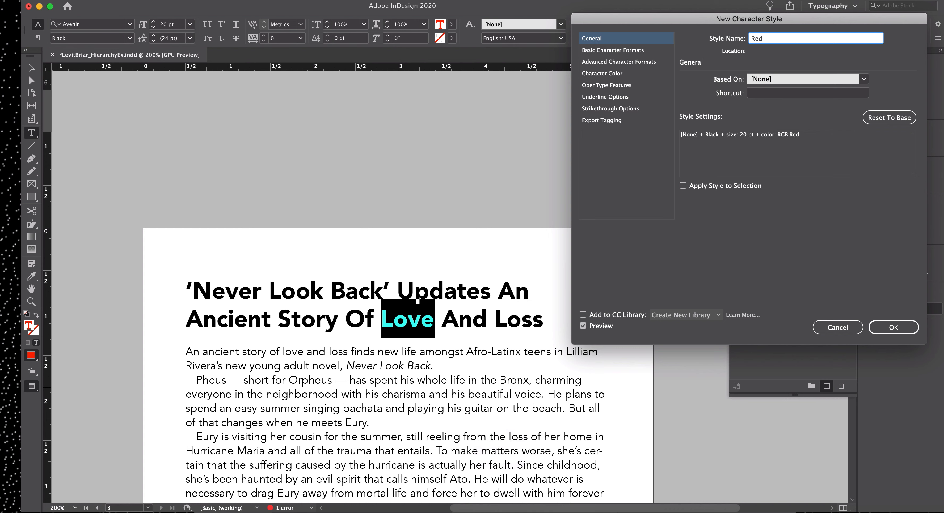
type(" Header")
left_click(698, 187)
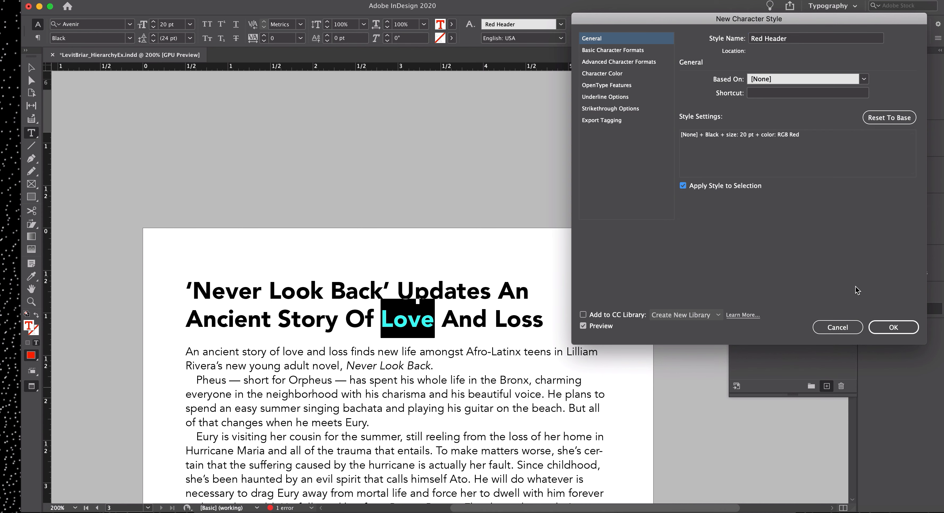
left_click(878, 327)
Apply the Red Header character style to the word "Loss" in the headline
left_click(522, 322)
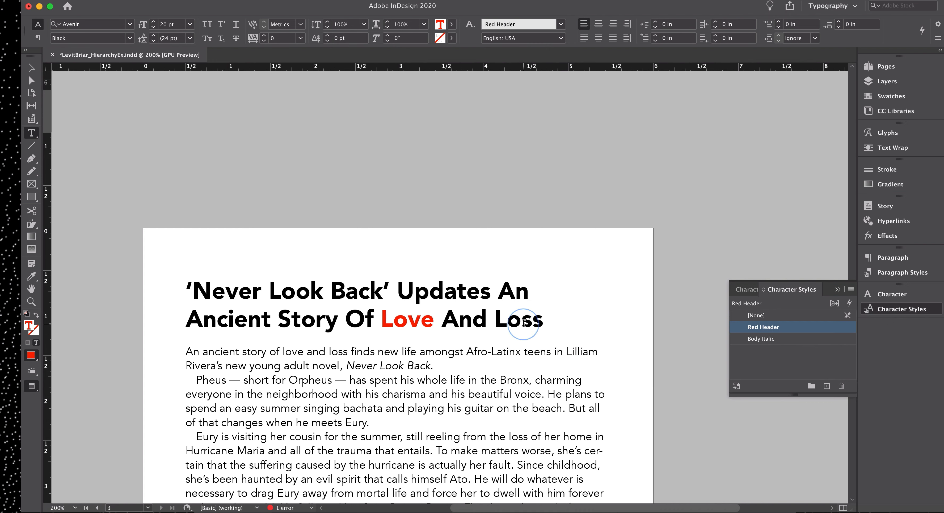
double_click(519, 322)
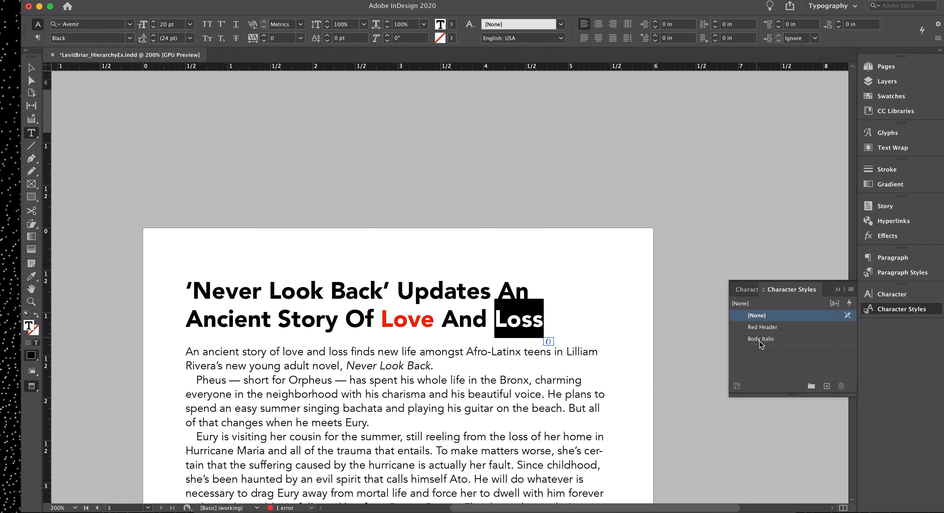
left_click(768, 328)
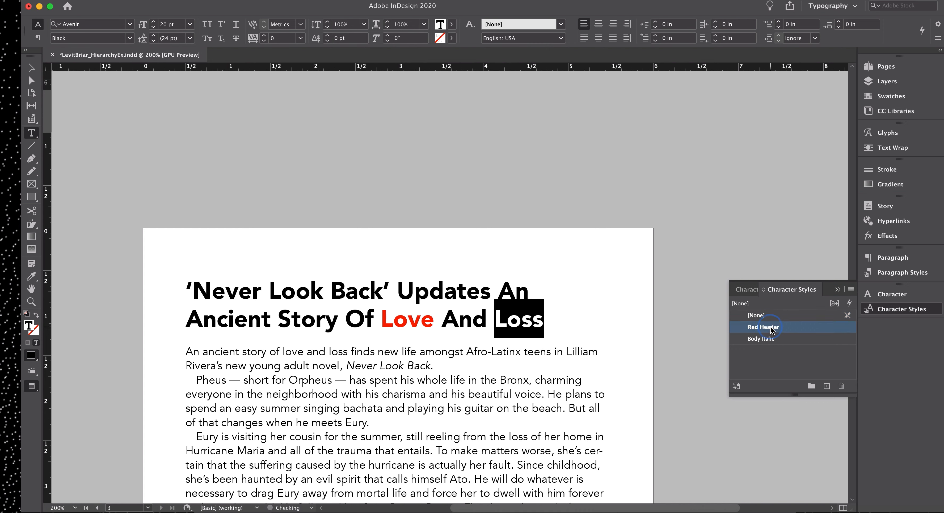
left_click(584, 318)
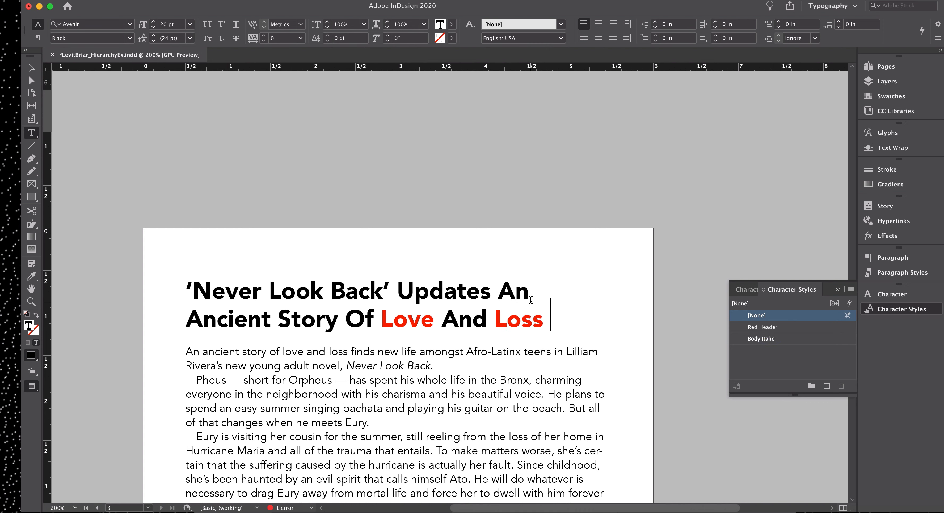
Try the Red Header character style on the letter "n" of "An" in the headline, and undo it
left_click(518, 293)
left_click(763, 328)
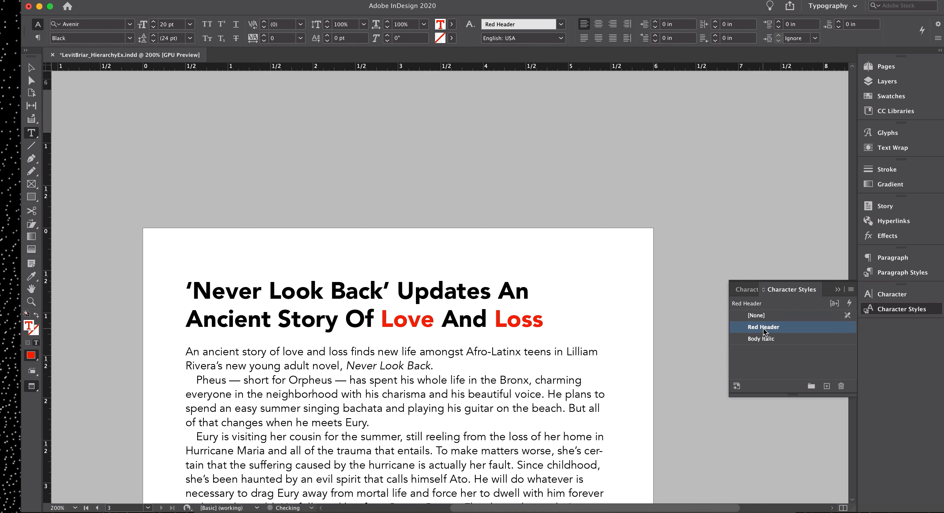
key("cmd+z")
left_click_drag(515, 293, 529, 293)
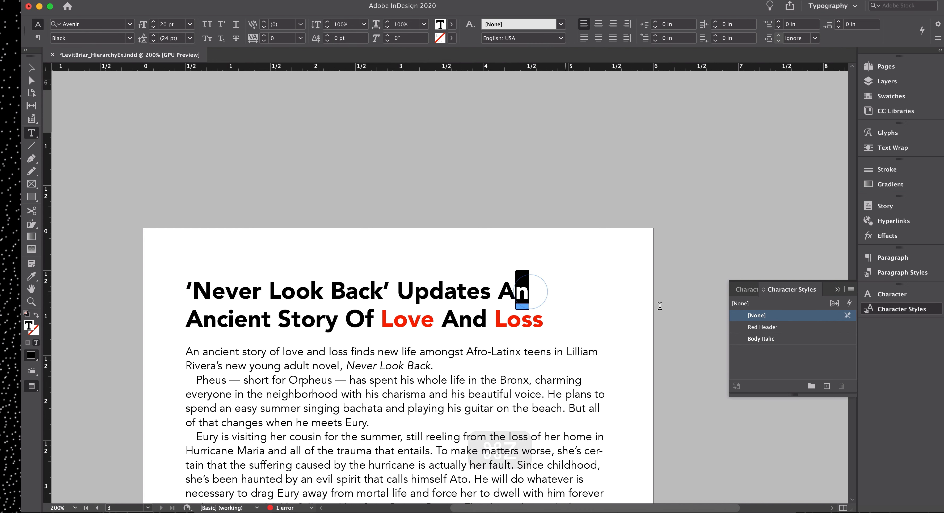
left_click(741, 327)
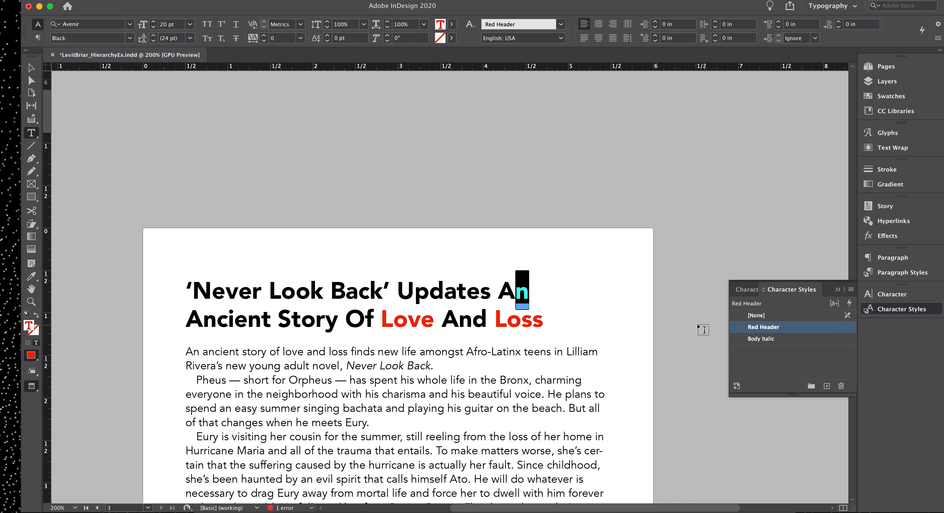
left_click(567, 302)
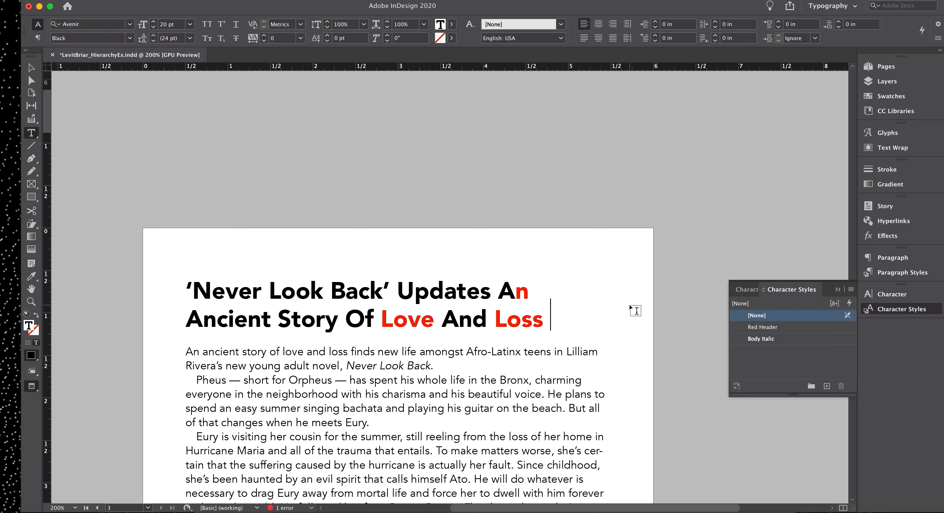
key("super+z")
Try the Body No Indent style on the paragraph starting "Never Look Back definitely brings", and set it back to Body Indent
left_click(902, 273)
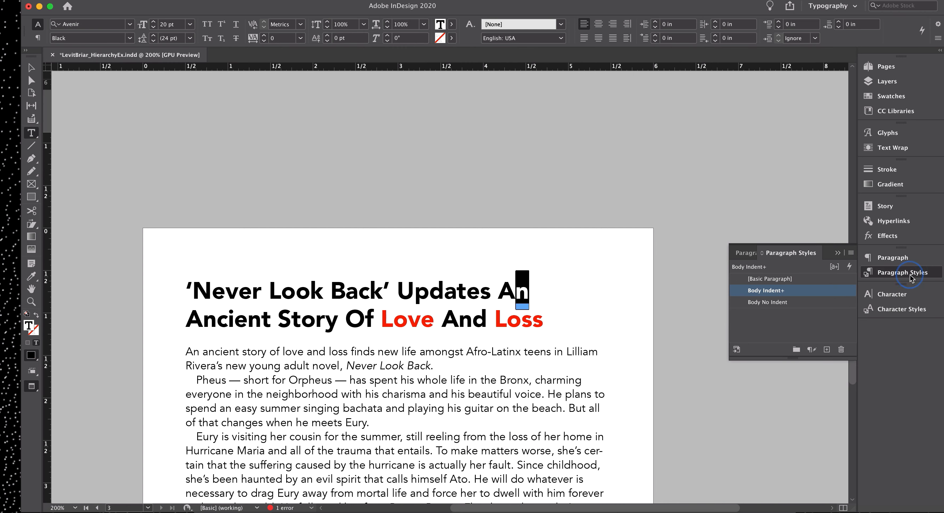
scroll(506, 335, "down", 15)
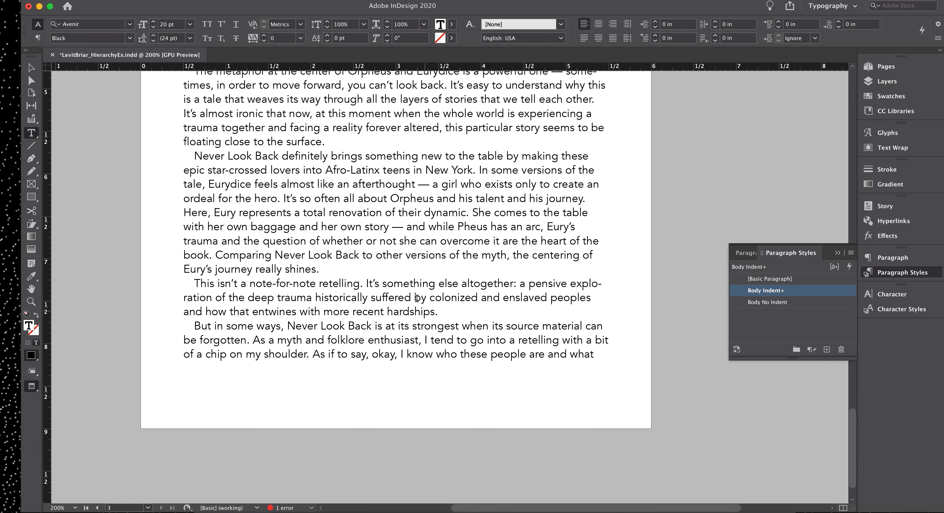
left_click(319, 217)
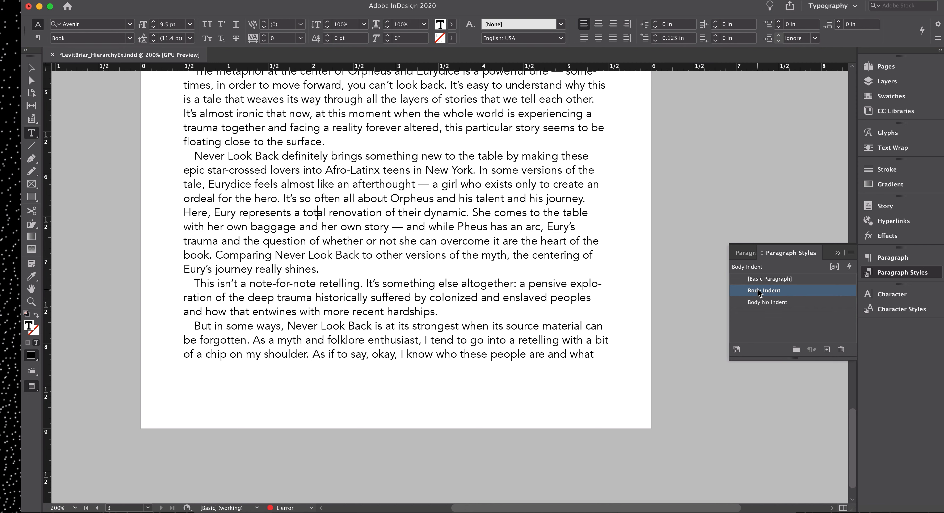
left_click(760, 305)
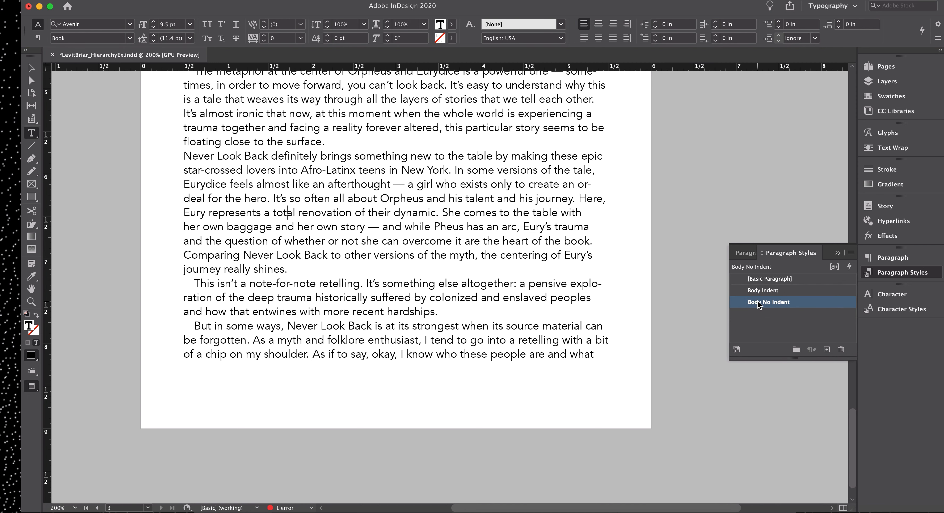
left_click(764, 292)
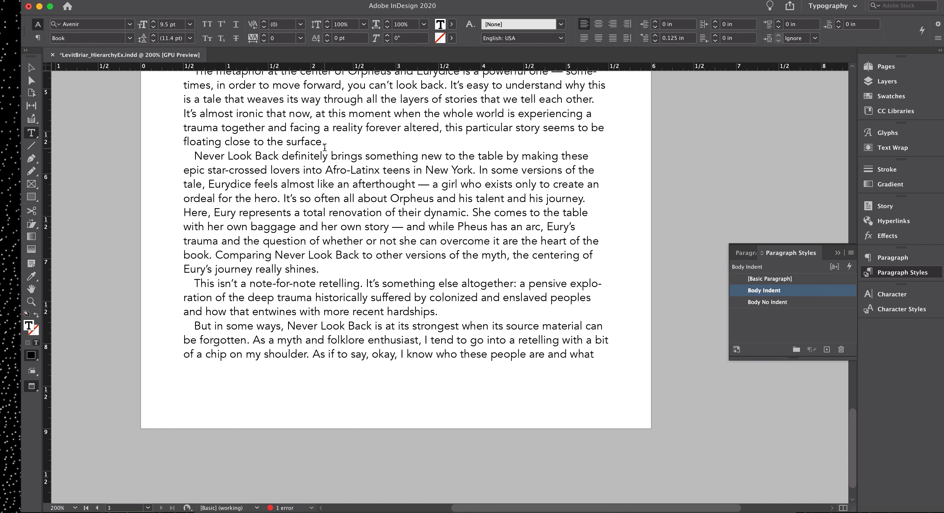
Switch from Preview to Normal screen mode to show the text frame, baseline grid and hidden characters, leaving nothing selected
left_click(31, 68)
left_click(80, 106)
key("w")
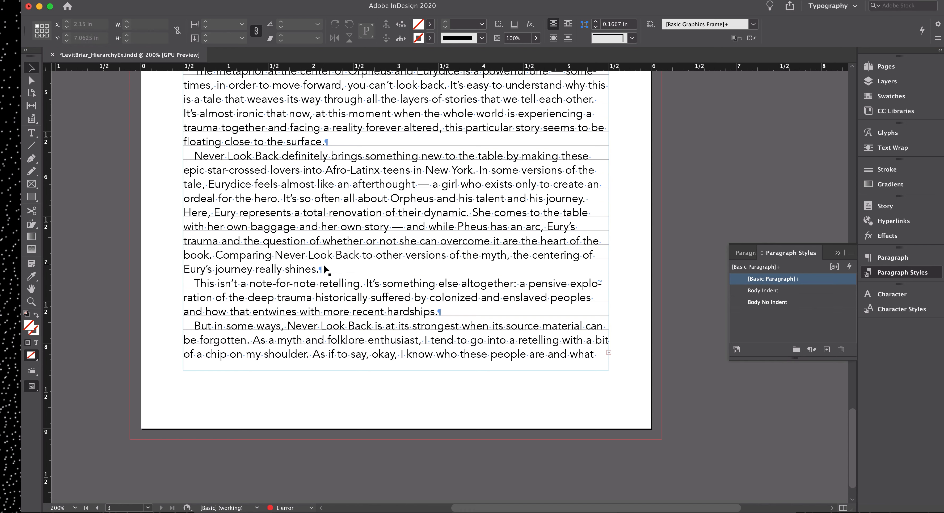
left_click(353, 226)
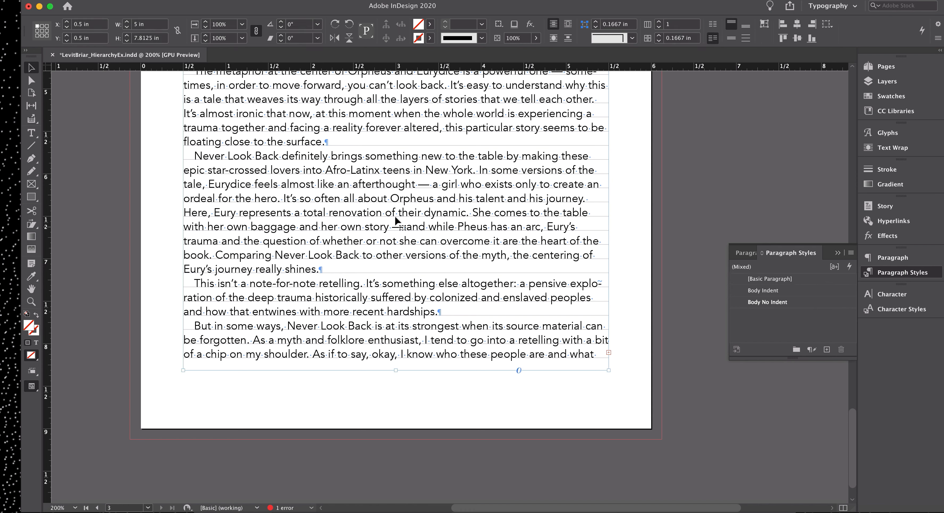
left_click(58, 88)
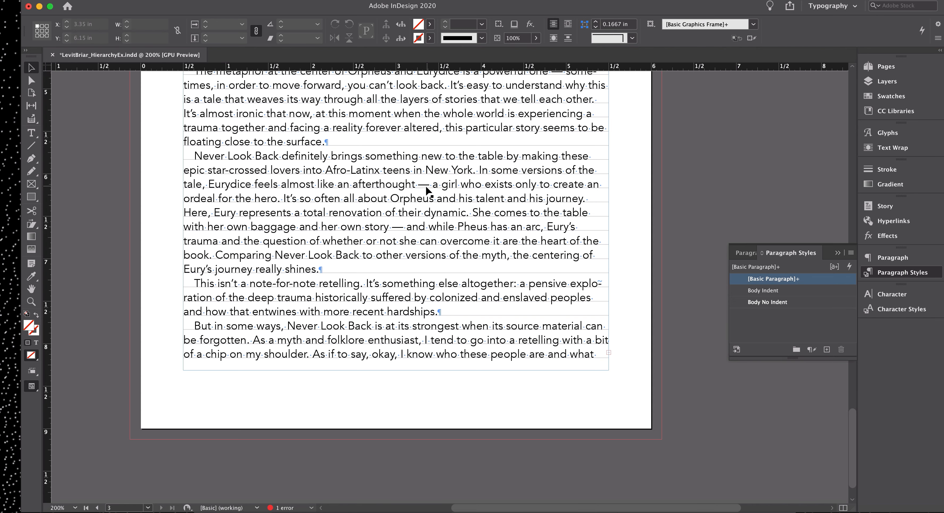
Copy the em dash together with its surrounding spaces after "her own story" in the body text, and deselect the text
key("super+equal")
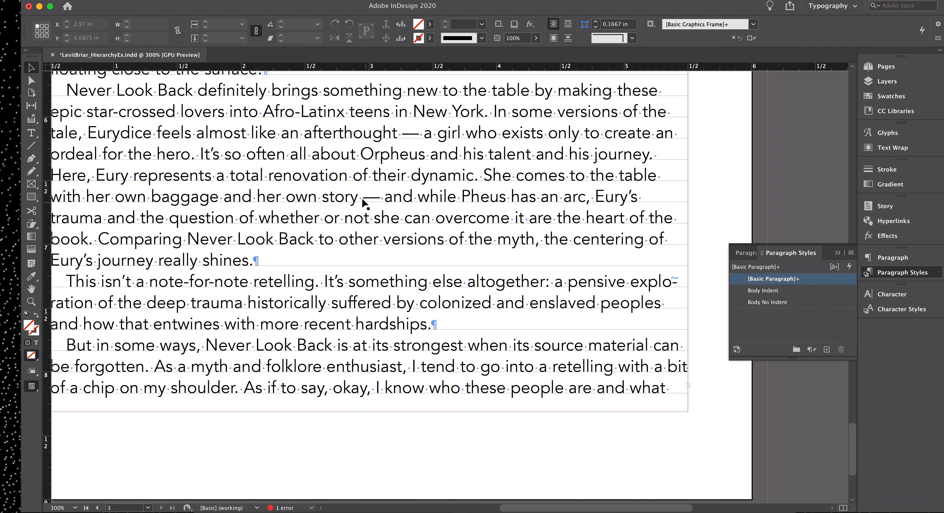
key("t")
left_click(359, 197)
double_click(384, 198)
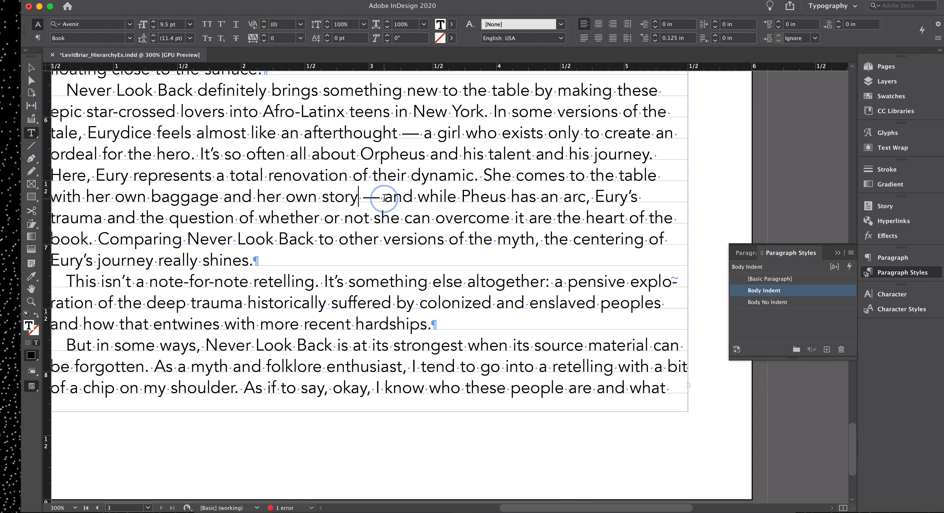
left_click(387, 198)
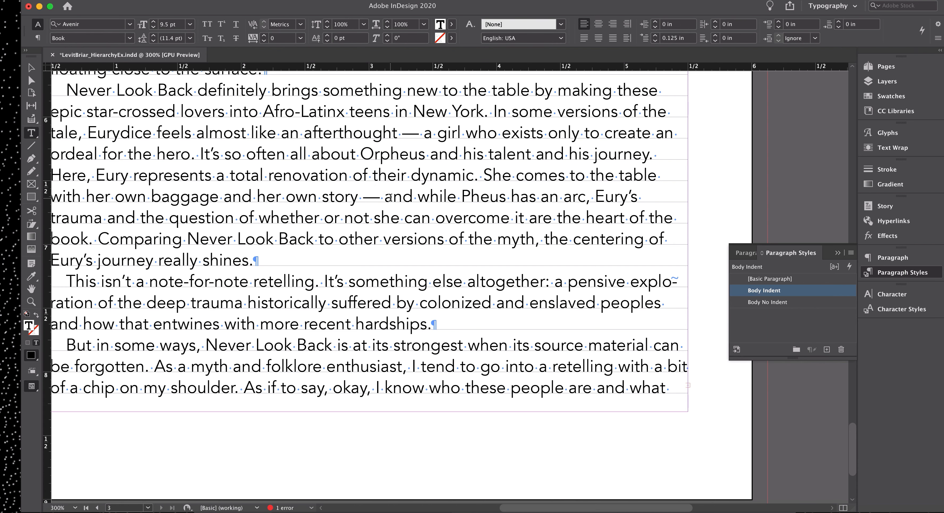
left_click_drag(384, 198, 359, 198)
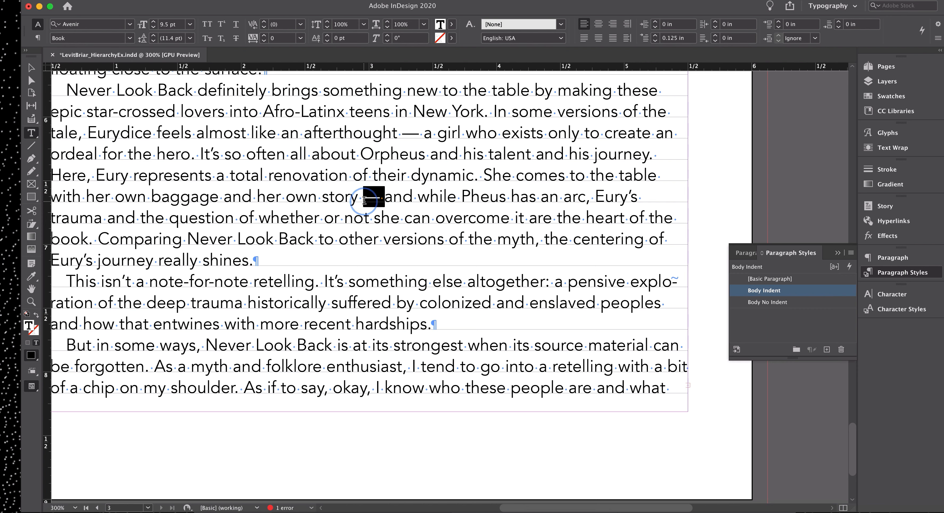
key("super+c")
key("Escape")
left_click(786, 172)
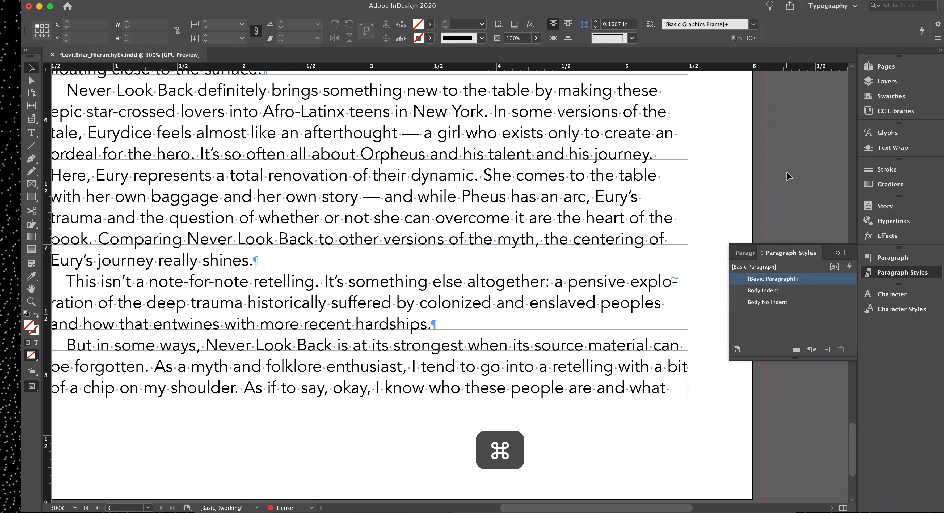
Set up a document-wide Find/Change text query that finds the copied spaced em dash and changes it to "—" without spaces
key("super+f")
left_click_drag(633, 220, 459, 117)
key("super+v")
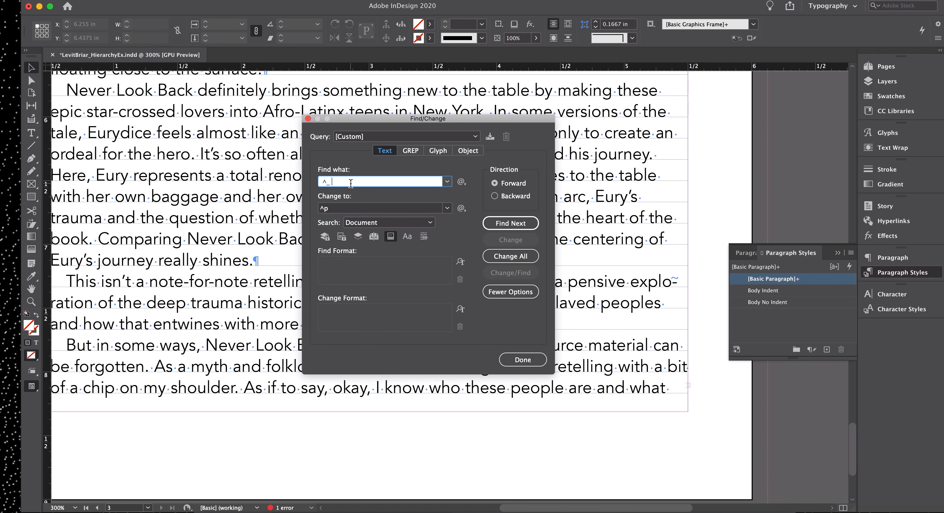
left_click_drag(339, 208, 313, 212)
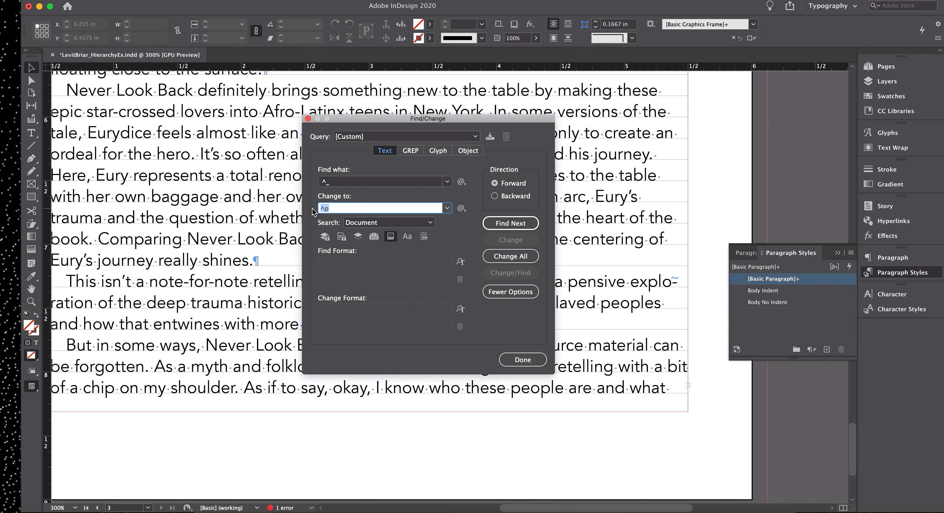
key("super+shift+minus")
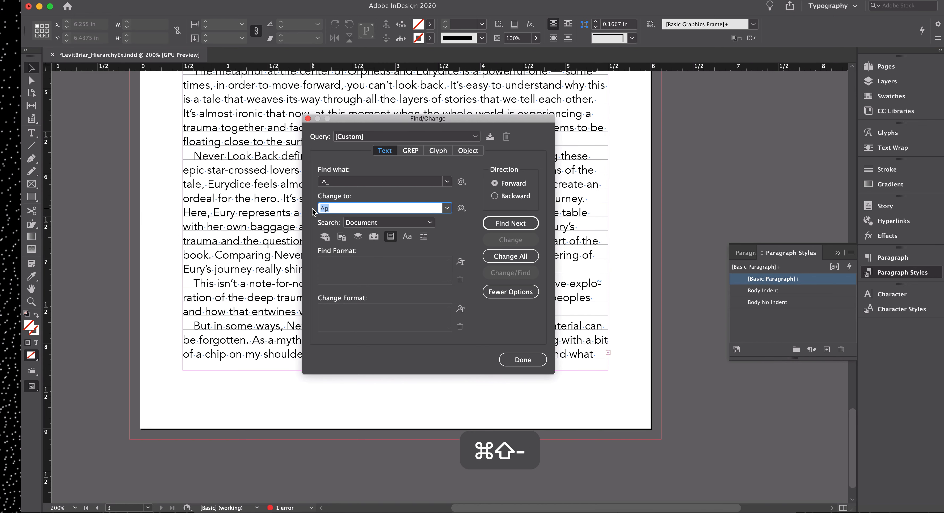
type("—")
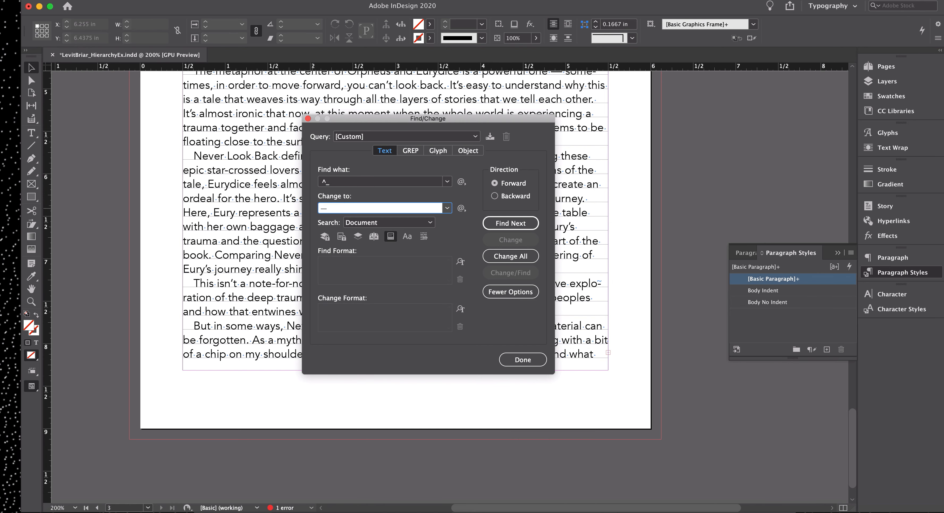
Find the next spaced em dash, and replace all spaced em dashes in the document with unspaced ones
left_click(507, 224)
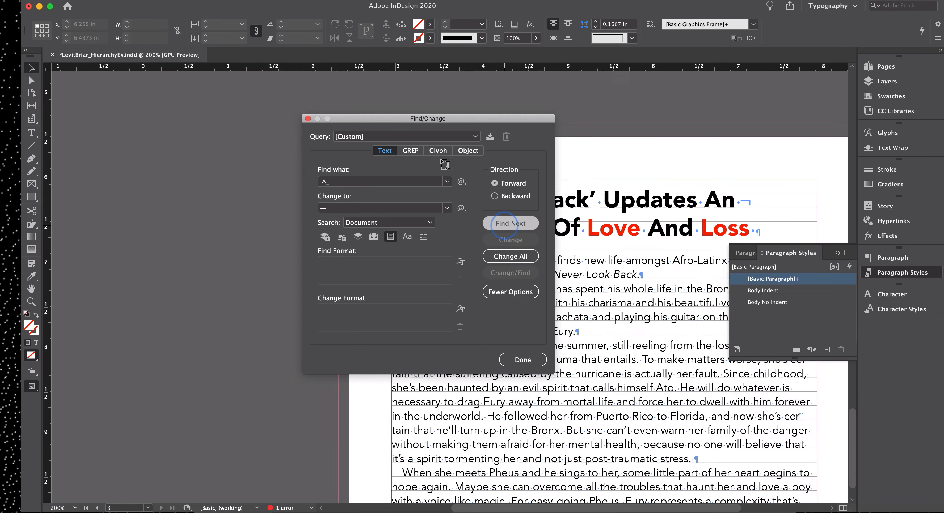
left_click(523, 243)
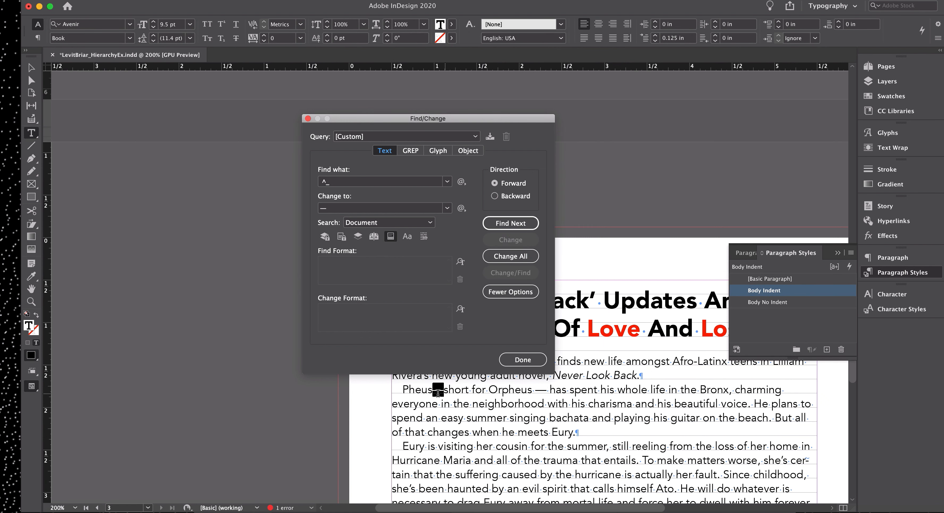
left_click(511, 257)
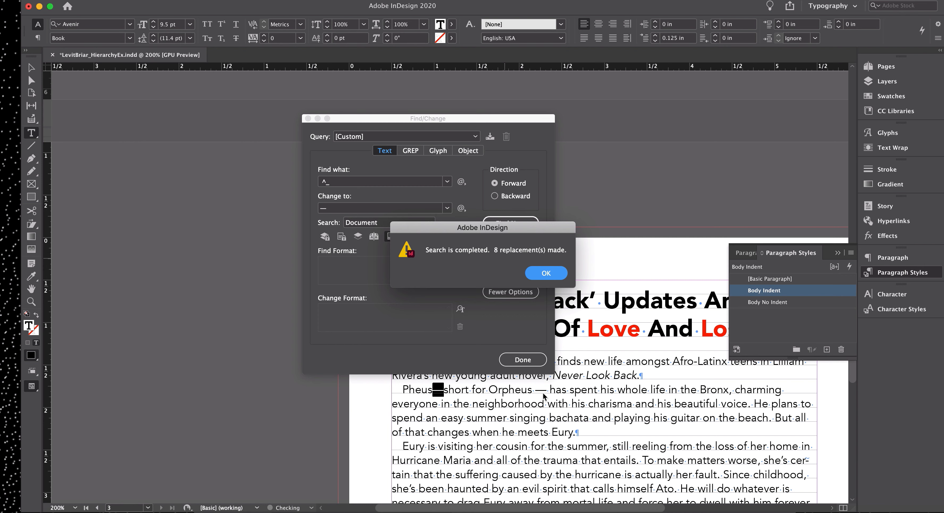
left_click(544, 274)
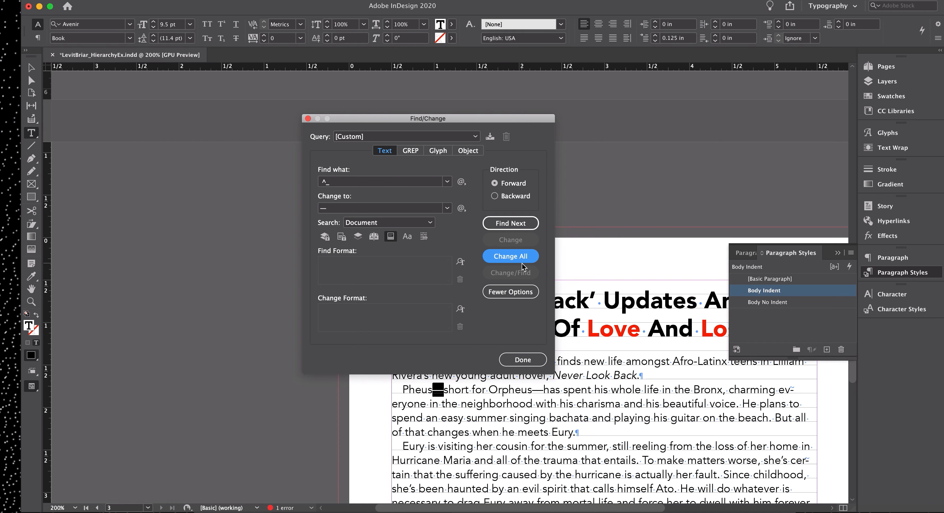
Close the Find/Change dialog and select the article's text frame with the Selection tool
left_click(528, 358)
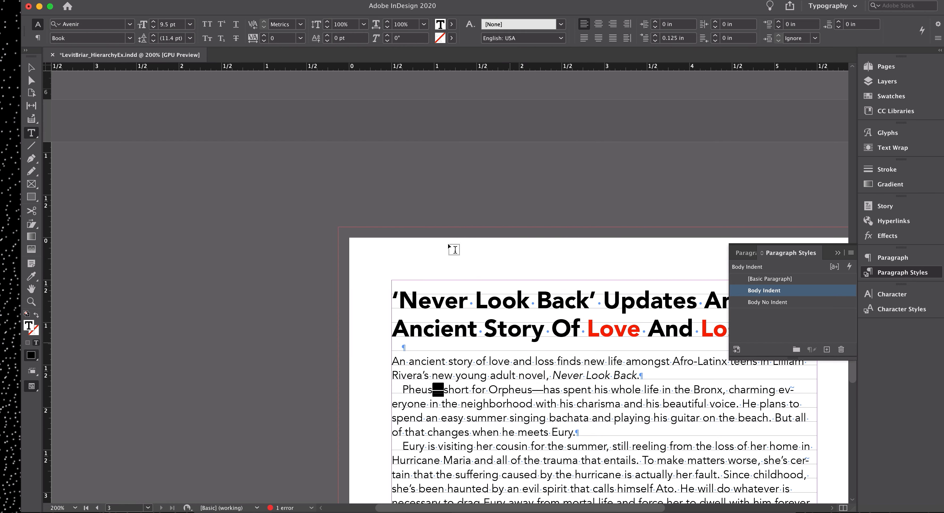
left_click(29, 69)
left_click_drag(551, 413, 438, 316)
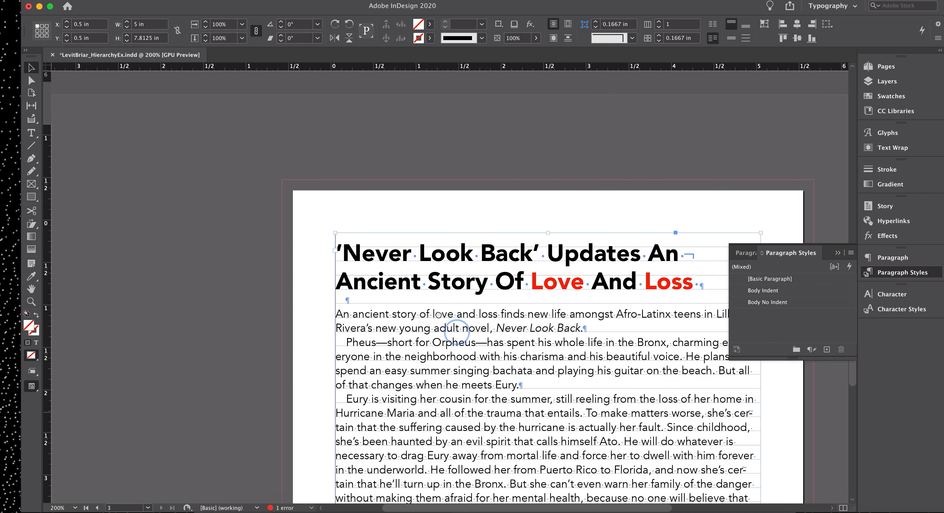
Switch the article page to Preview screen mode and save the document
key("w")
key("super+s")
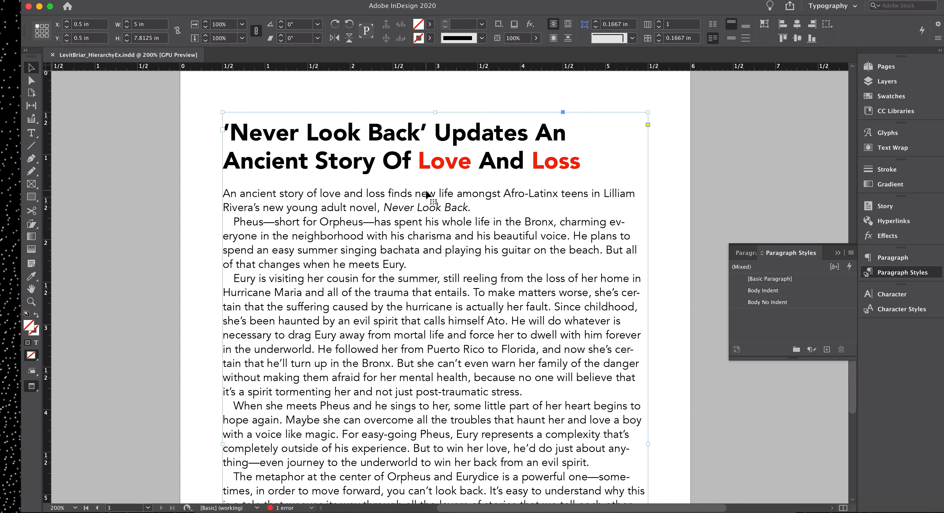
Review the formatted article from the headline down to the end of its text frame at the foot of the page
left_click_drag(440, 381, 437, 258)
scroll(476, 341, "down", 8)
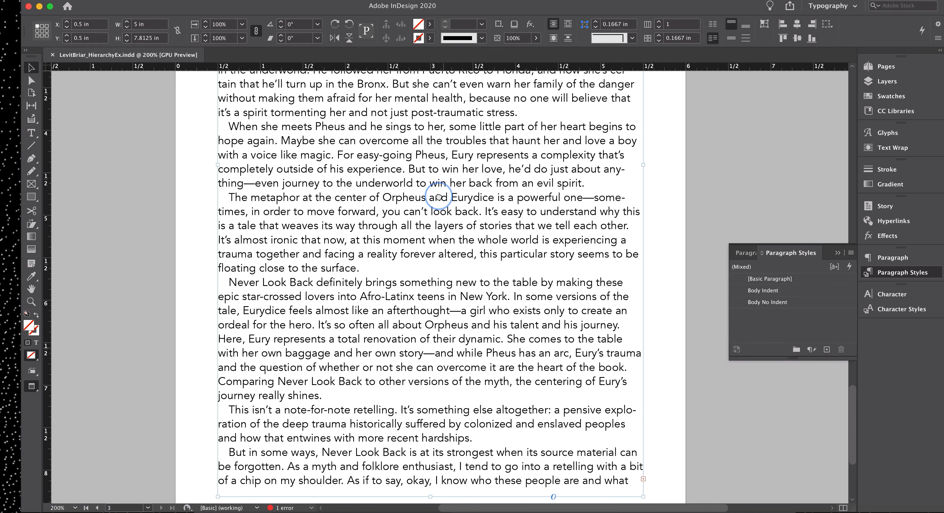
left_click_drag(476, 339, 471, 184)
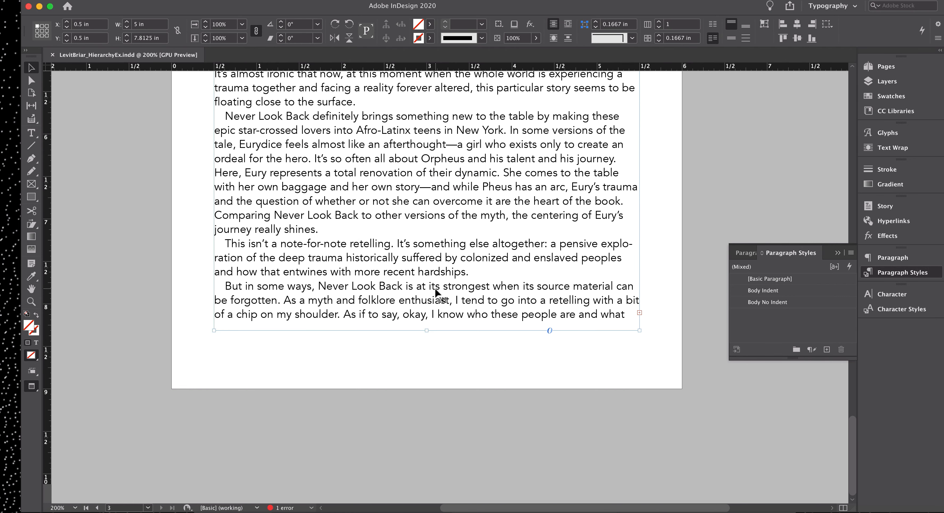
left_click_drag(375, 379, 389, 235)
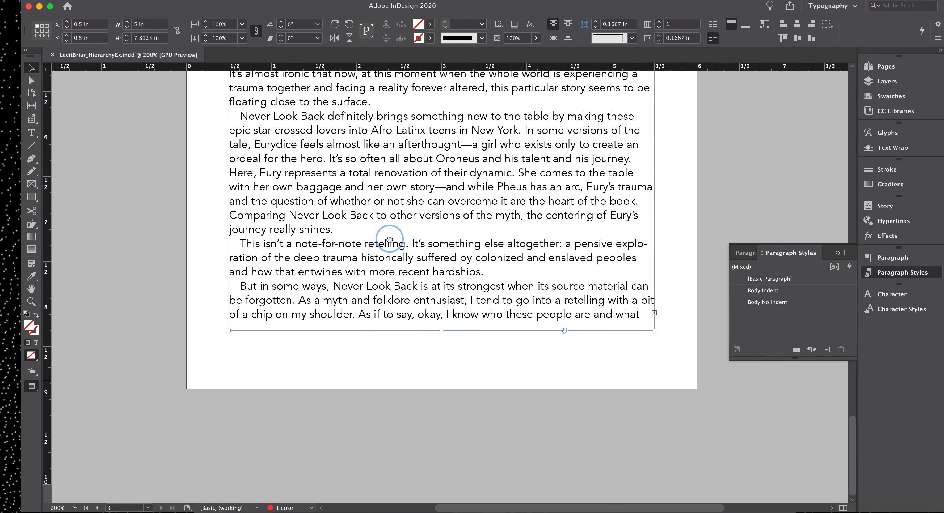